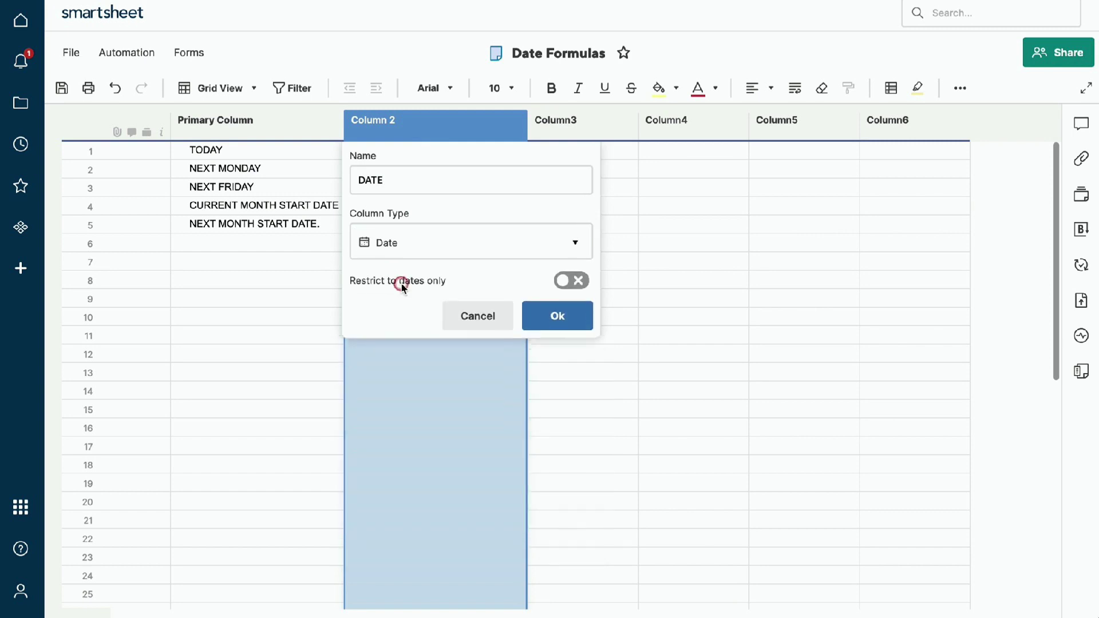
Apply the name DATE and the Date type to Column 2, and enter =TODAY() in its TODAY row
left_click(548, 312)
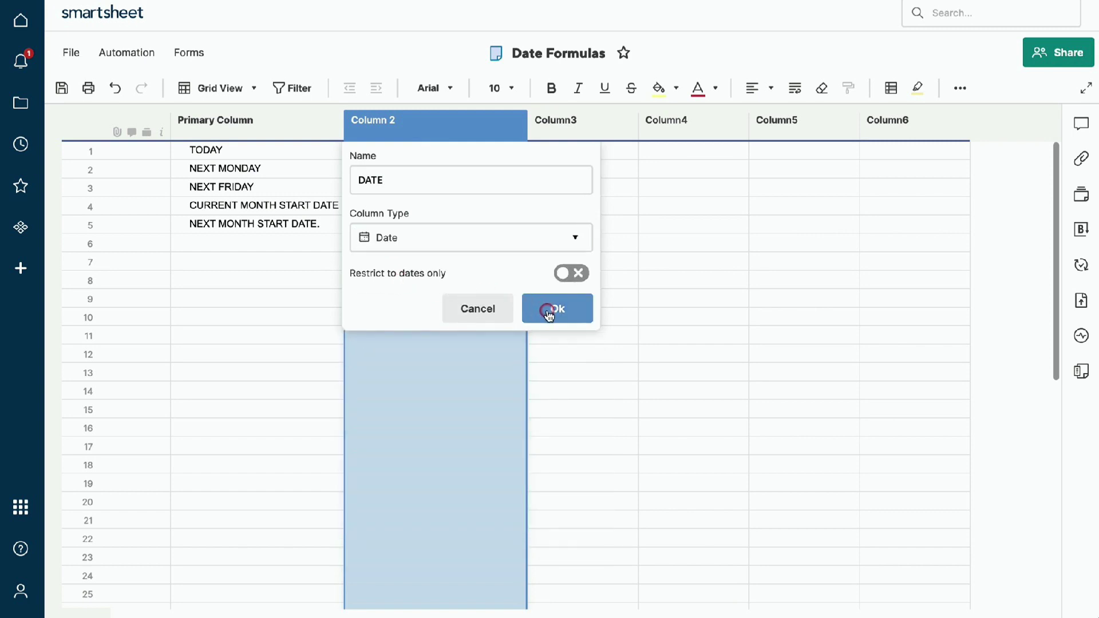
left_click(429, 150)
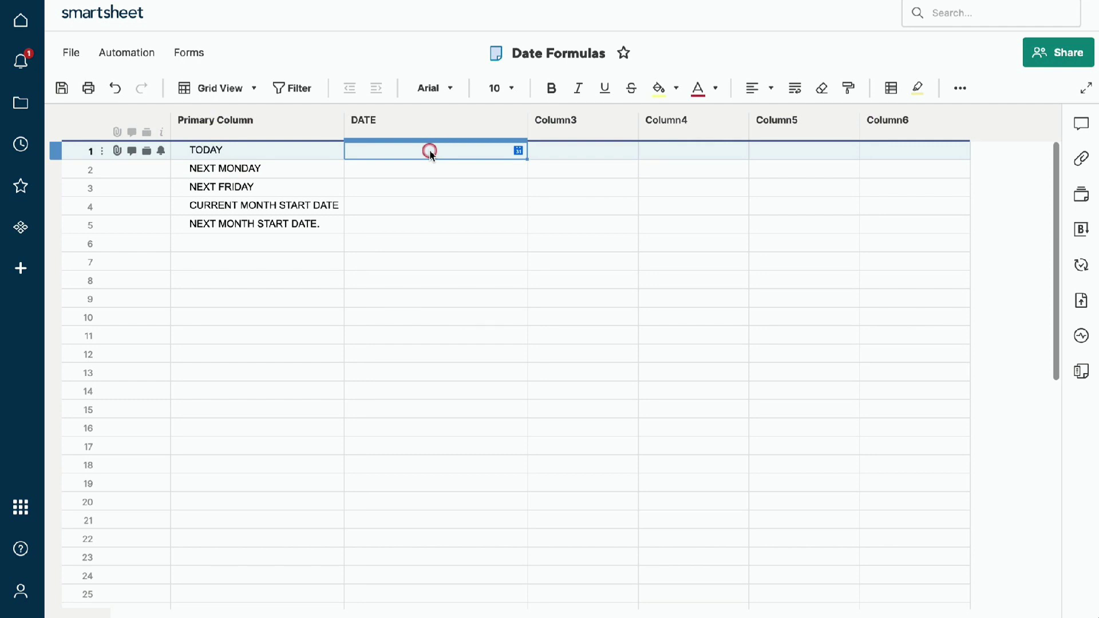
type("=T")
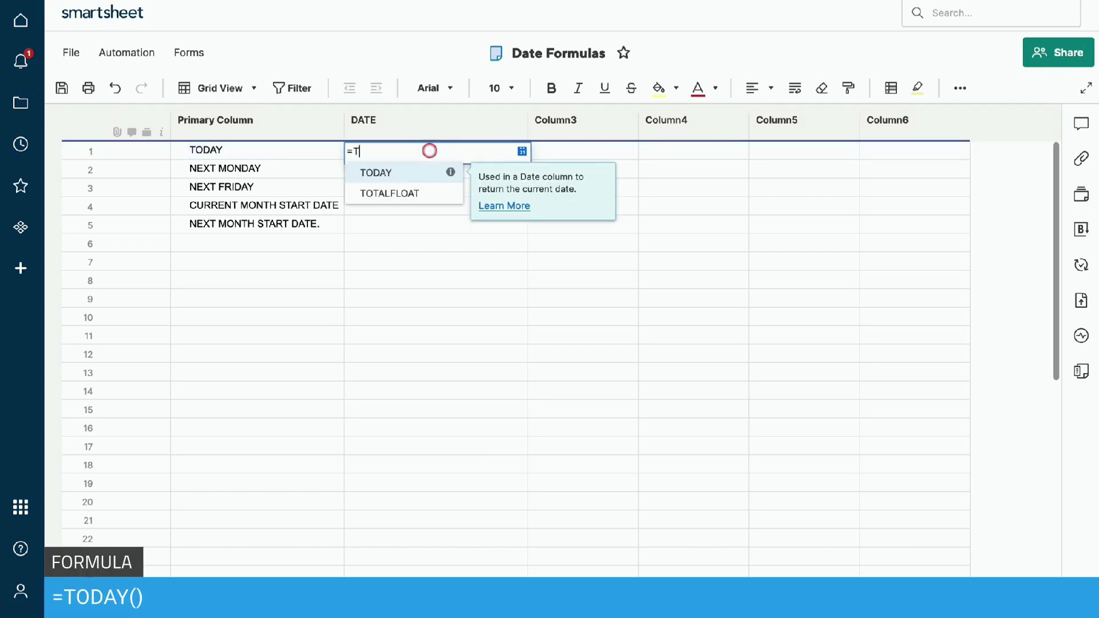
type("ODAY")
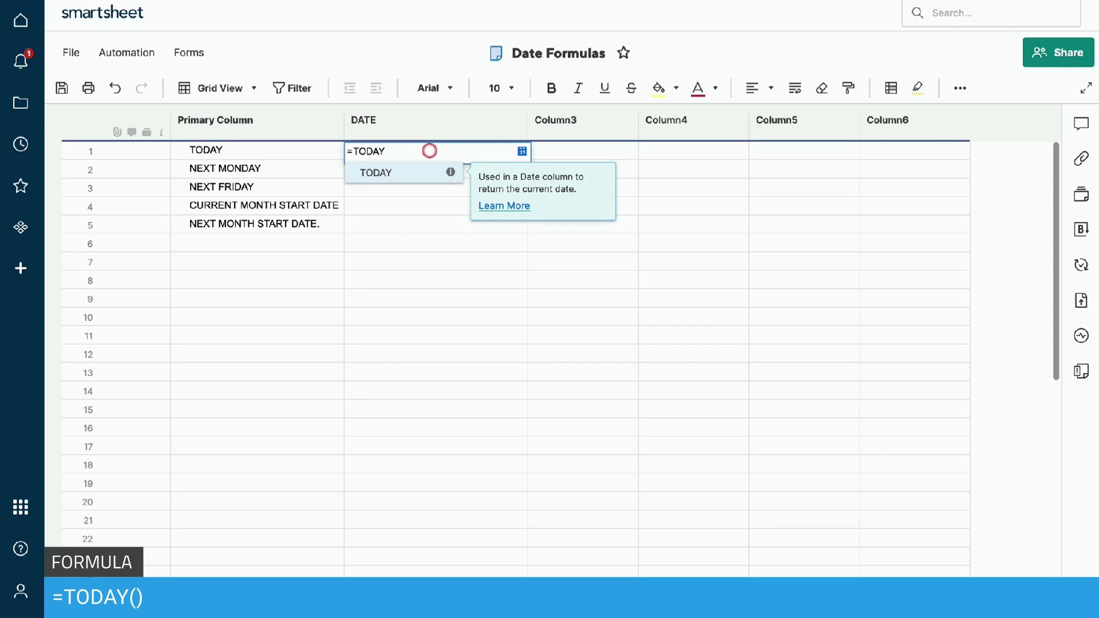
left_click(398, 179)
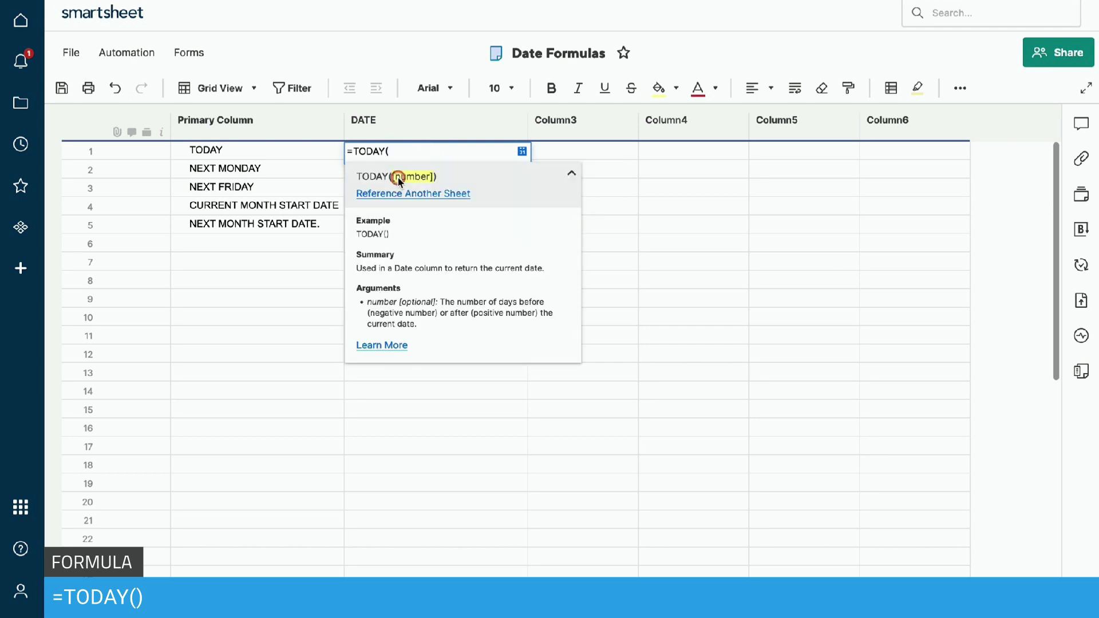
type(")")
key("Return")
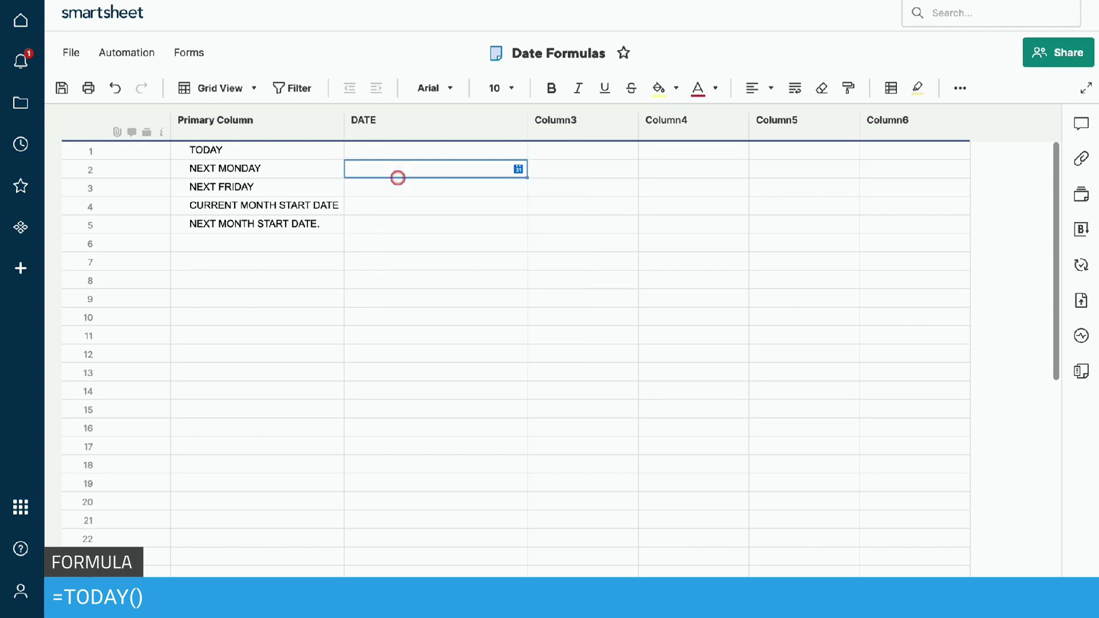
key("Up")
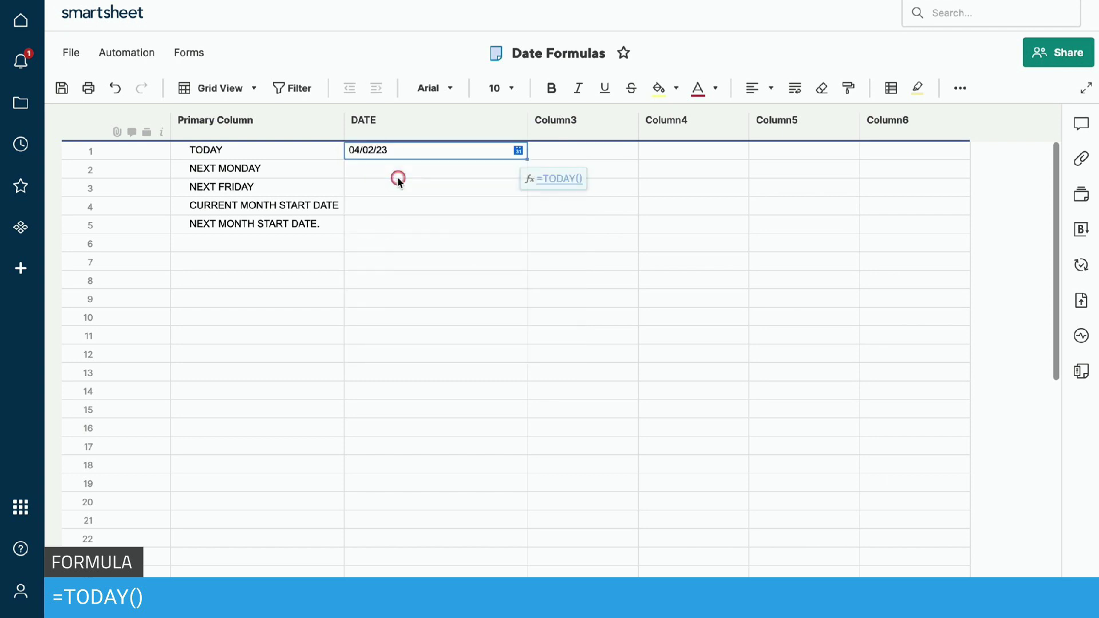
left_click(559, 178)
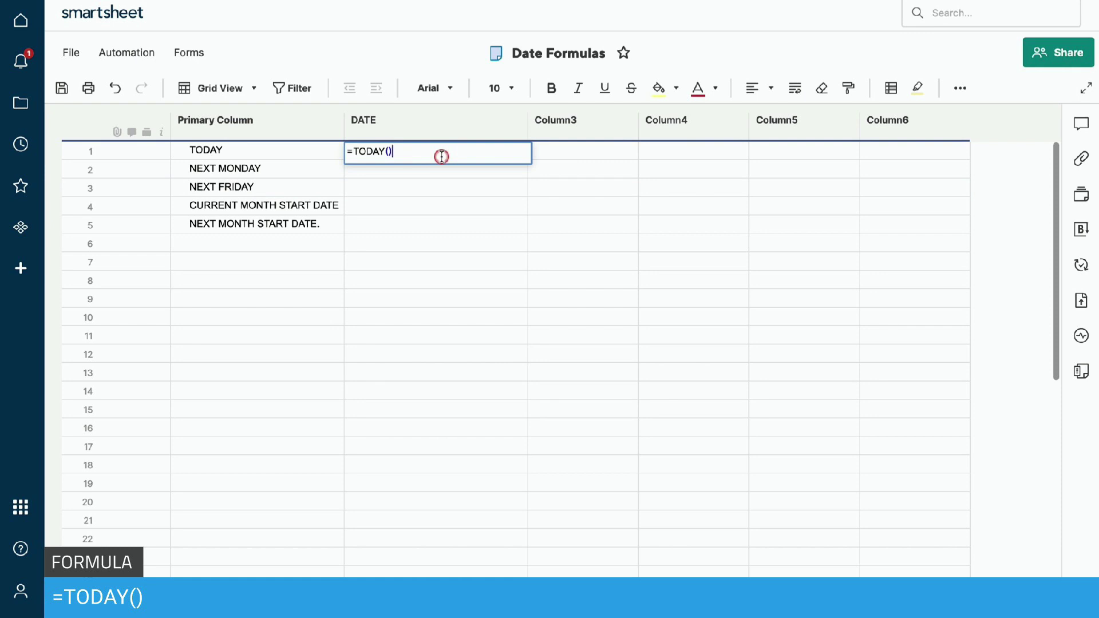
key("Return")
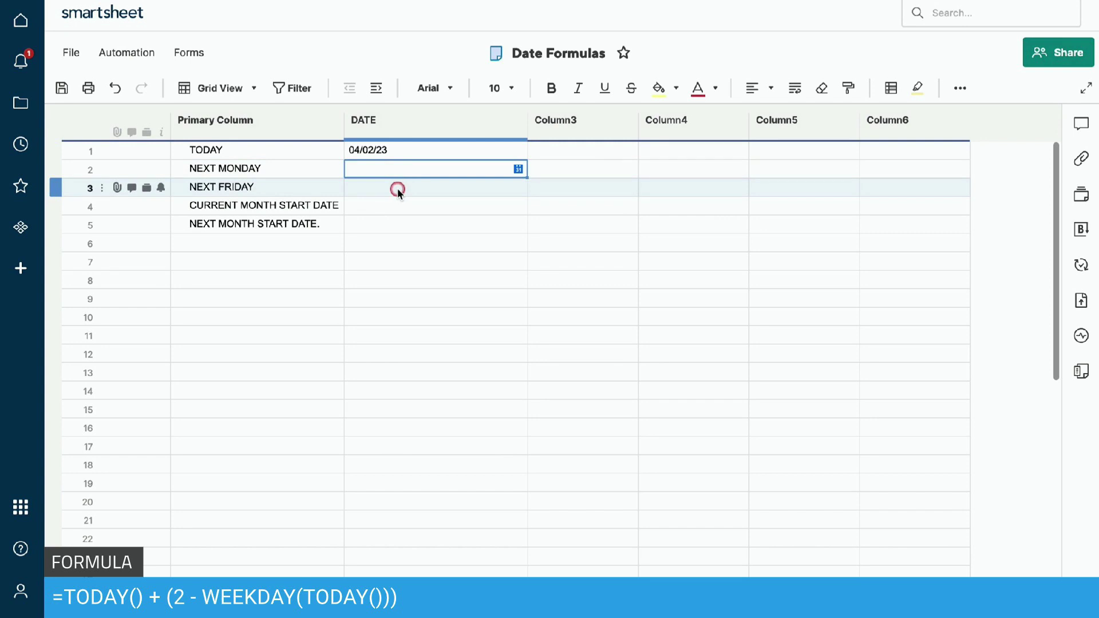
Enter the formula =TODAY() + (2 - WEEKDAY(TODAY())) in the DATE cell of the NEXT MONDAY row
type("=")
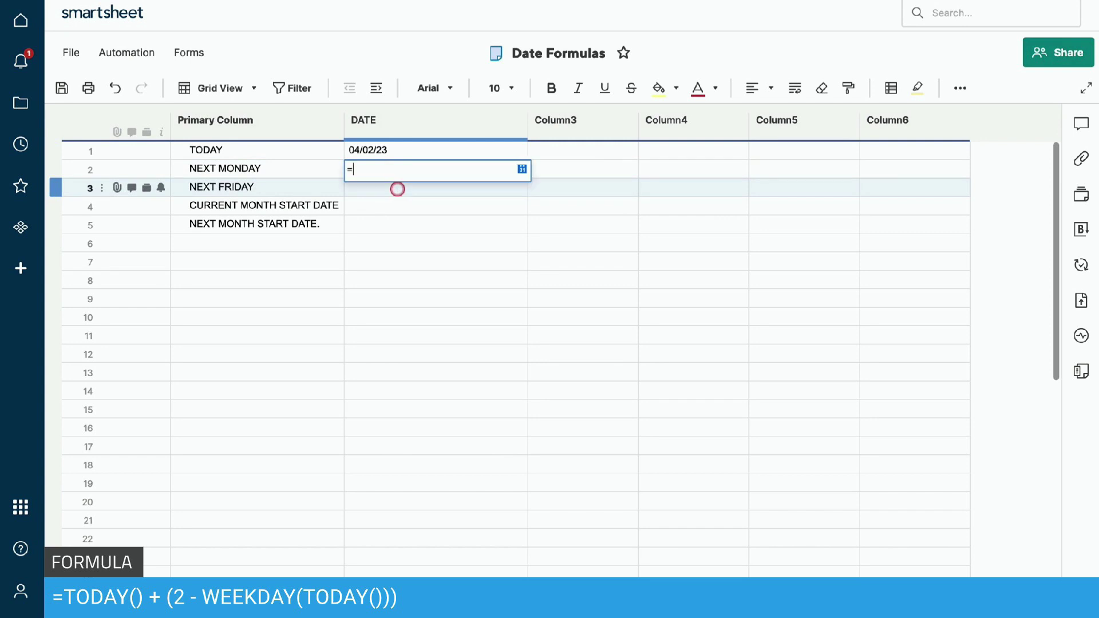
type("TODAY")
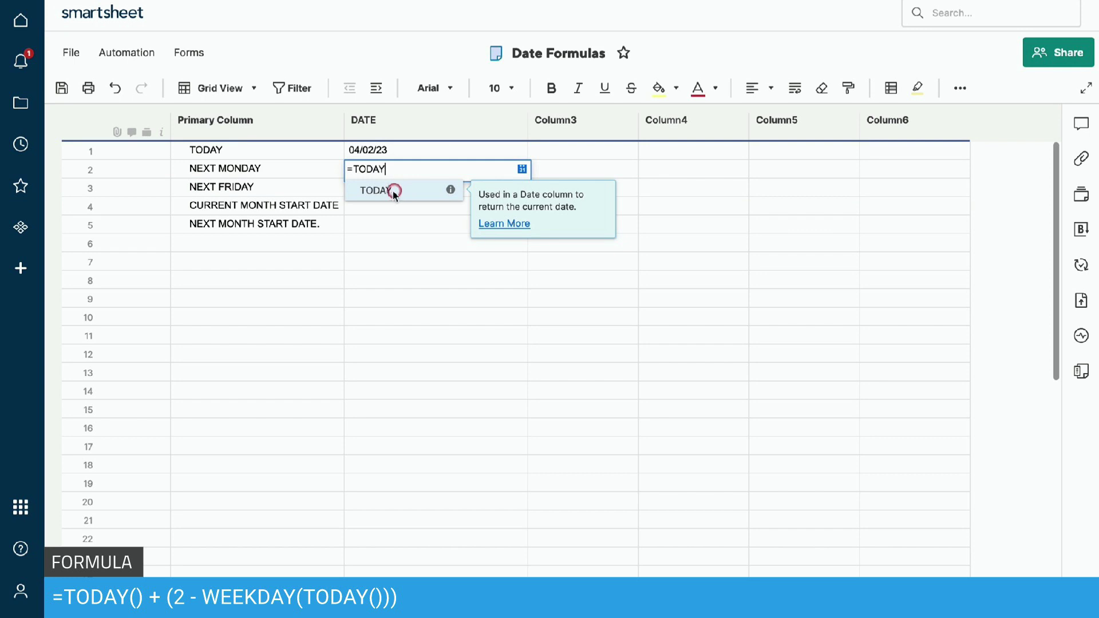
left_click(379, 191)
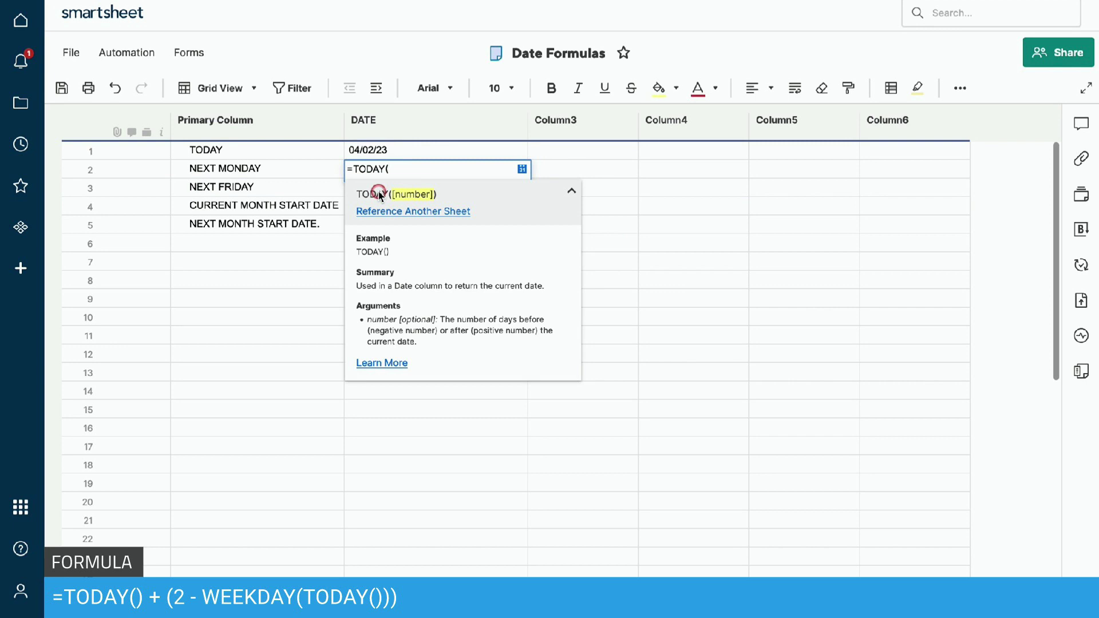
type(")")
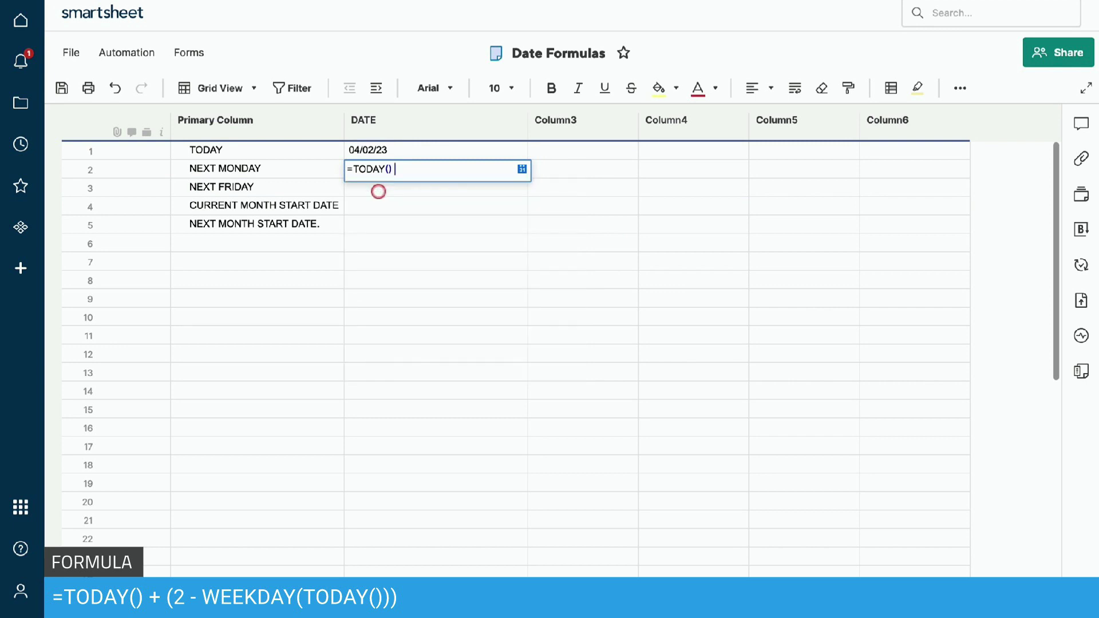
type(" + (")
type("2 - WEEKD")
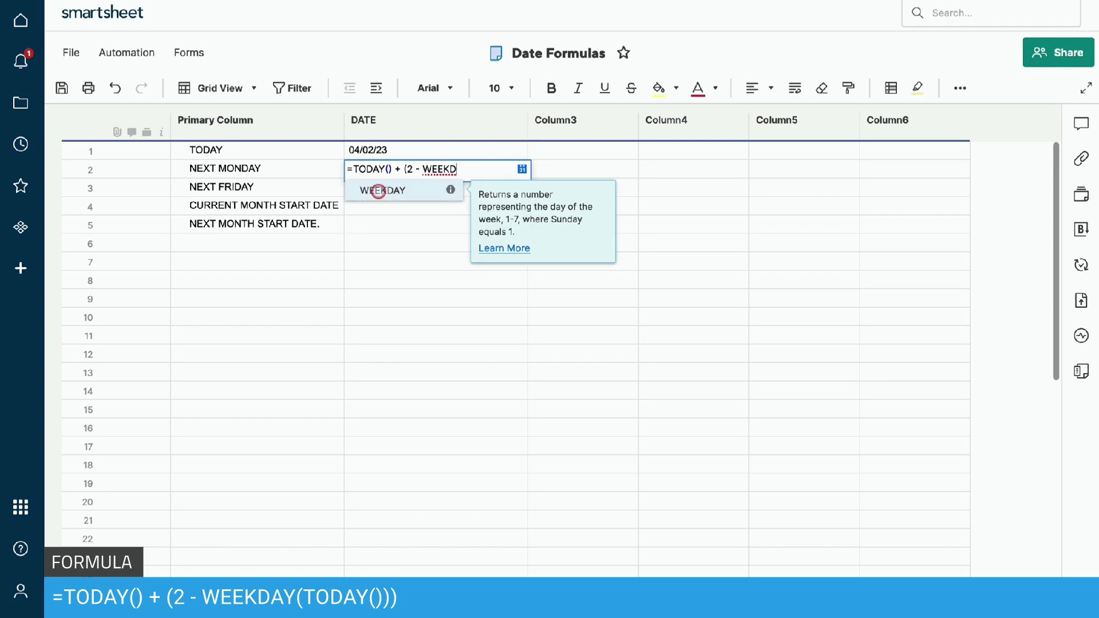
type("AY(TODAY")
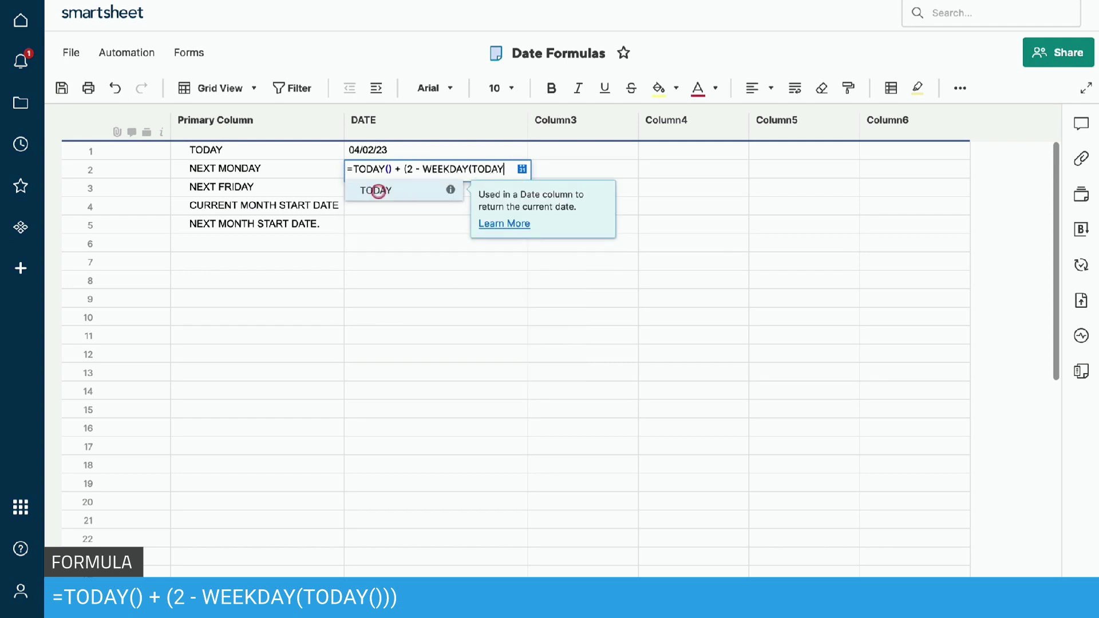
left_click(378, 191)
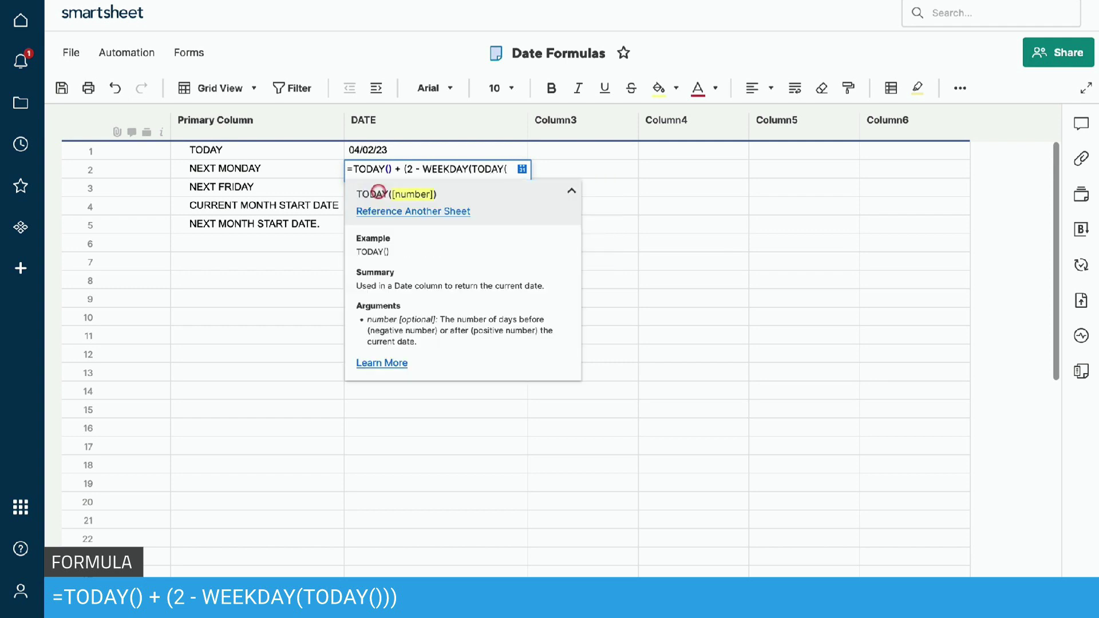
type(")))")
key("Return")
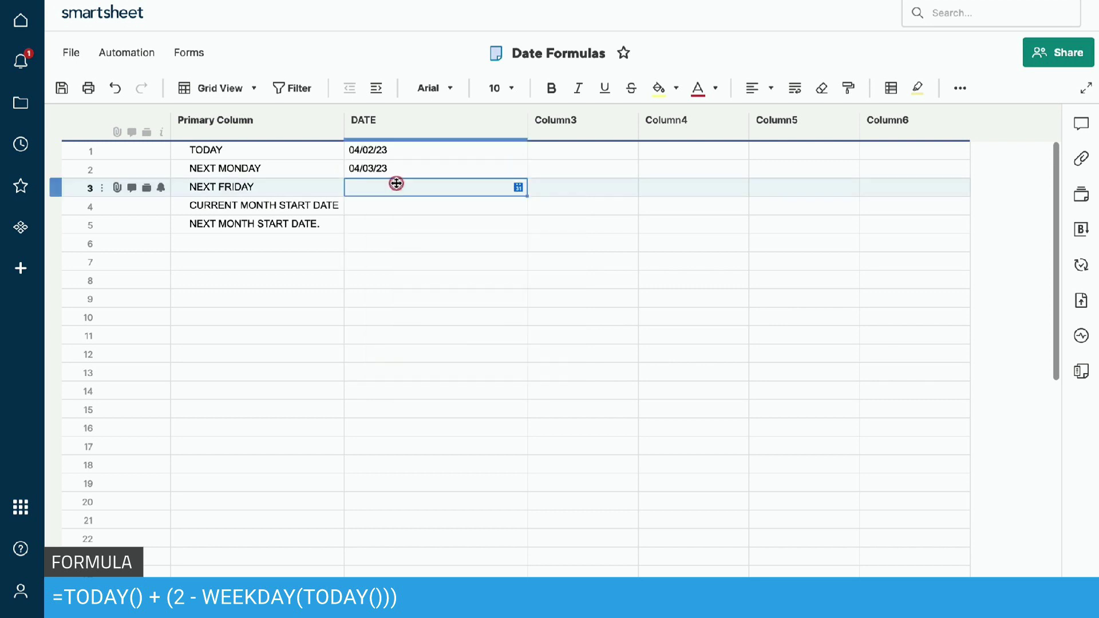
left_click(405, 175)
left_click(554, 196)
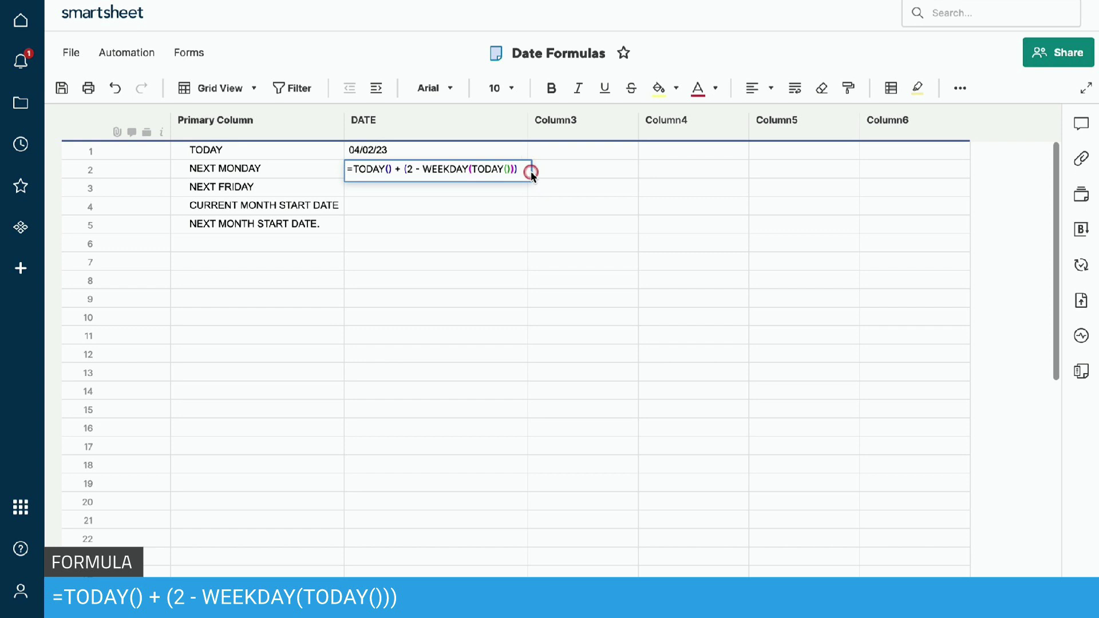
key("Return")
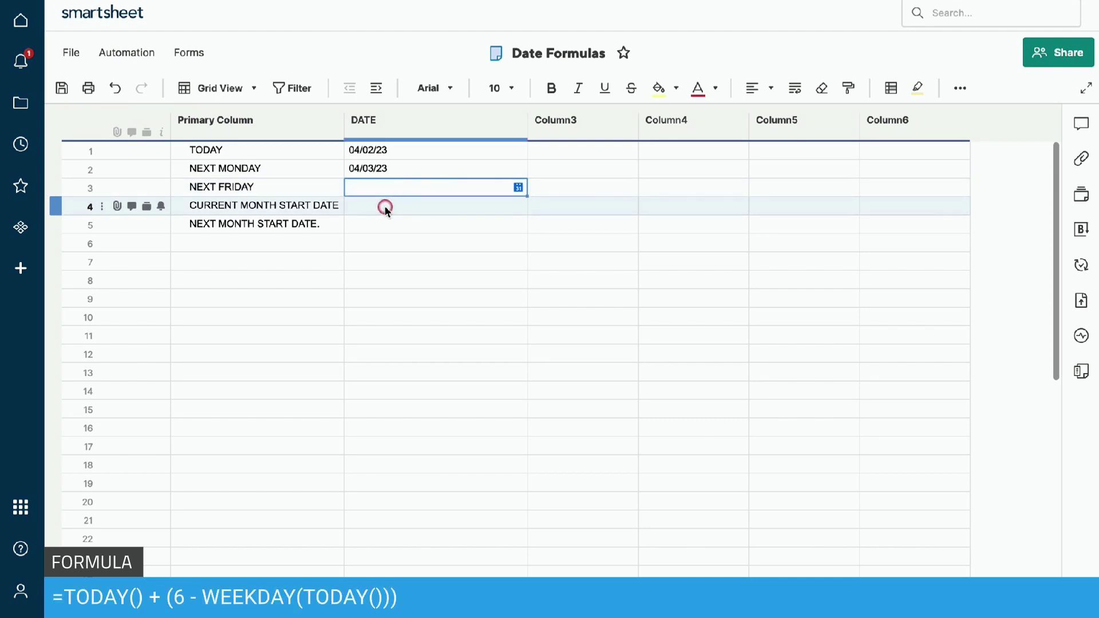
Copy the NEXT MONDAY row's date formula into the DATE cell of the NEXT FRIDAY row
left_click(390, 170)
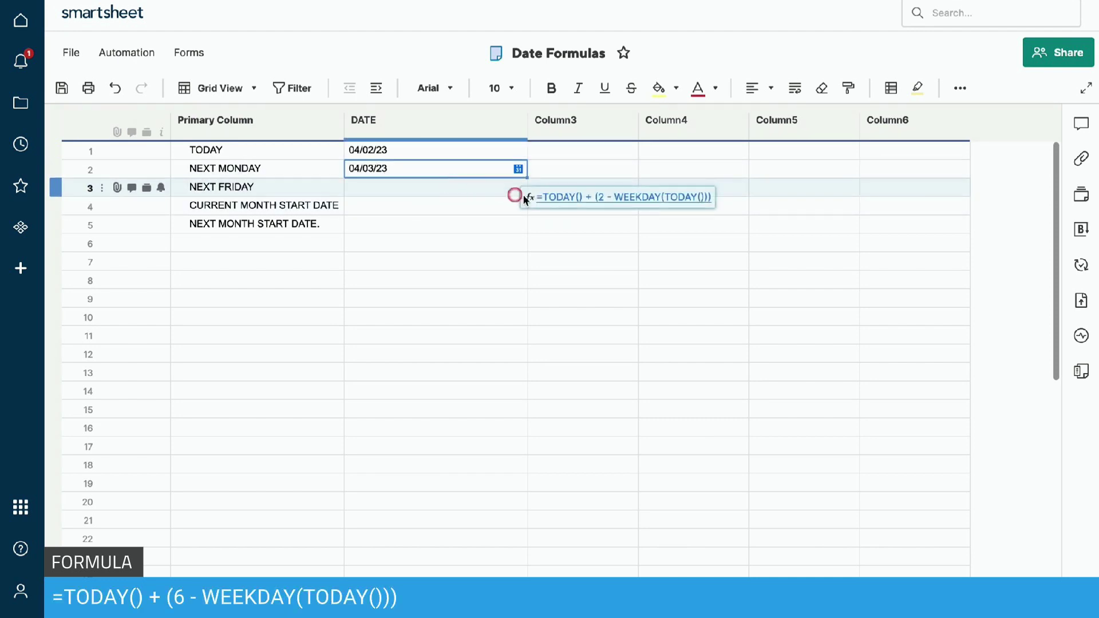
left_click(560, 202)
triple_click(487, 177)
key("ctrl+c")
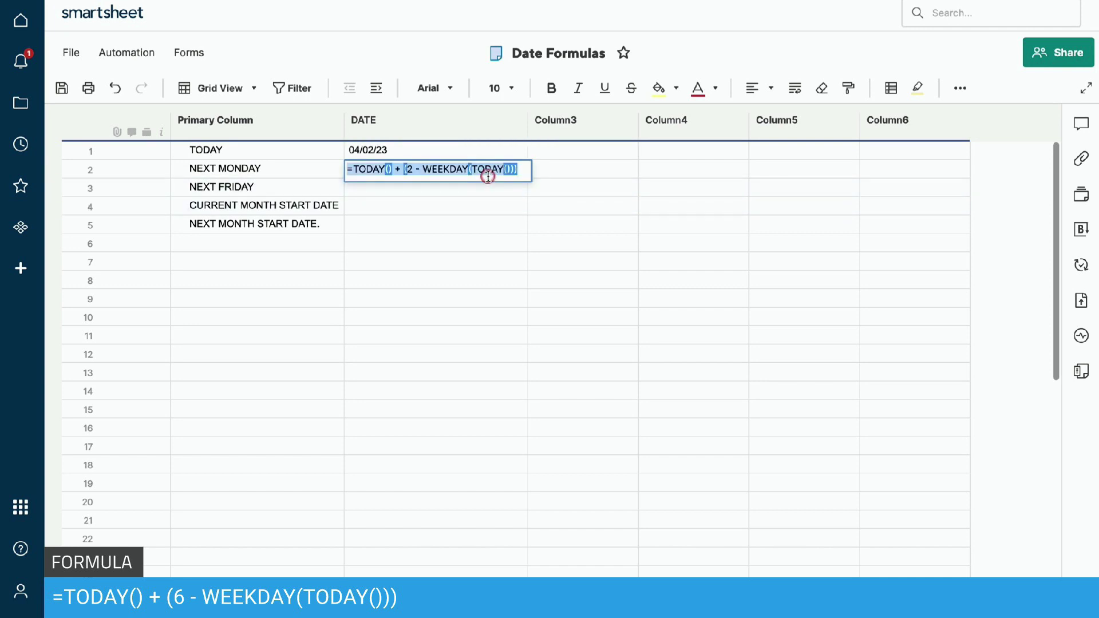
key("Return")
key("ctrl+v")
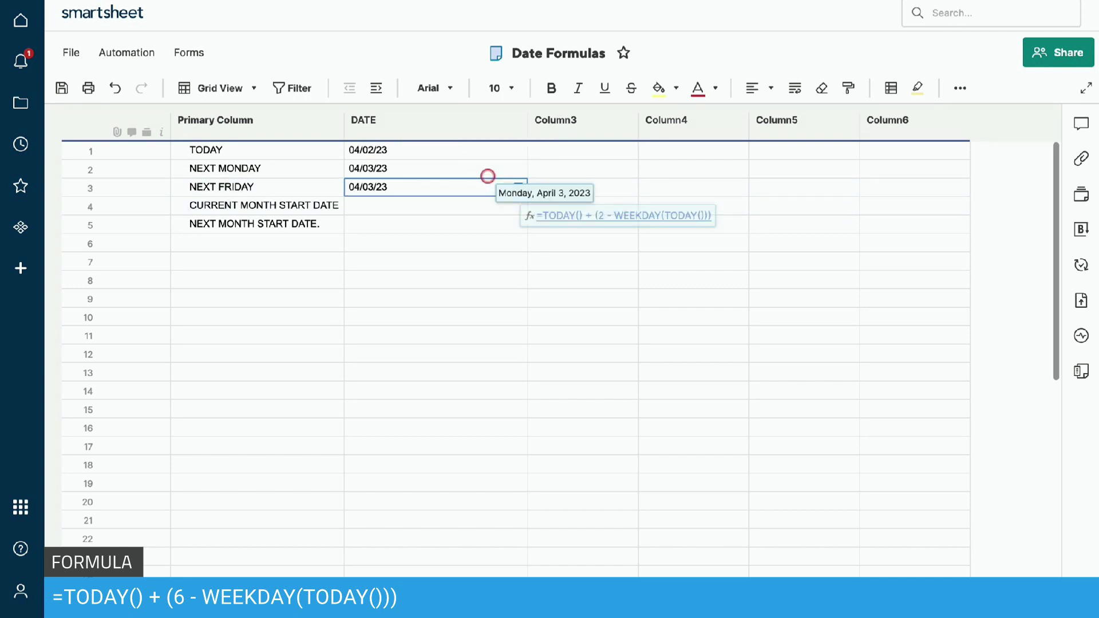
Change the weekday number in the NEXT FRIDAY formula to 6, giving =TODAY() + (6 - WEEKDAY(TODAY()))
left_click(616, 215)
double_click(410, 188)
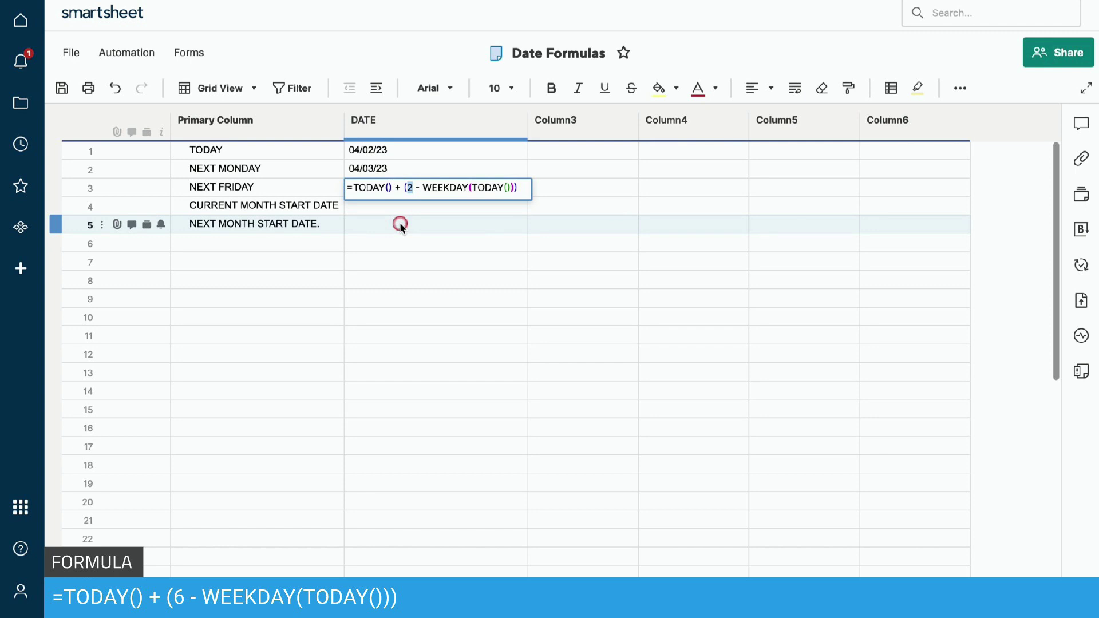
type("6")
key("Return")
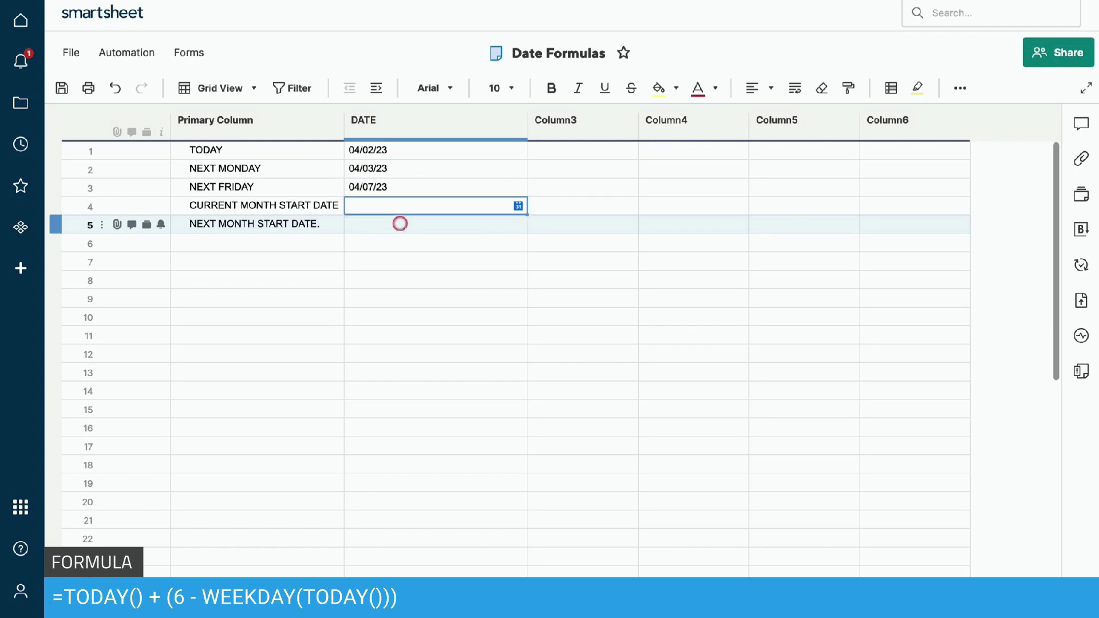
left_click(412, 187)
left_click(556, 216)
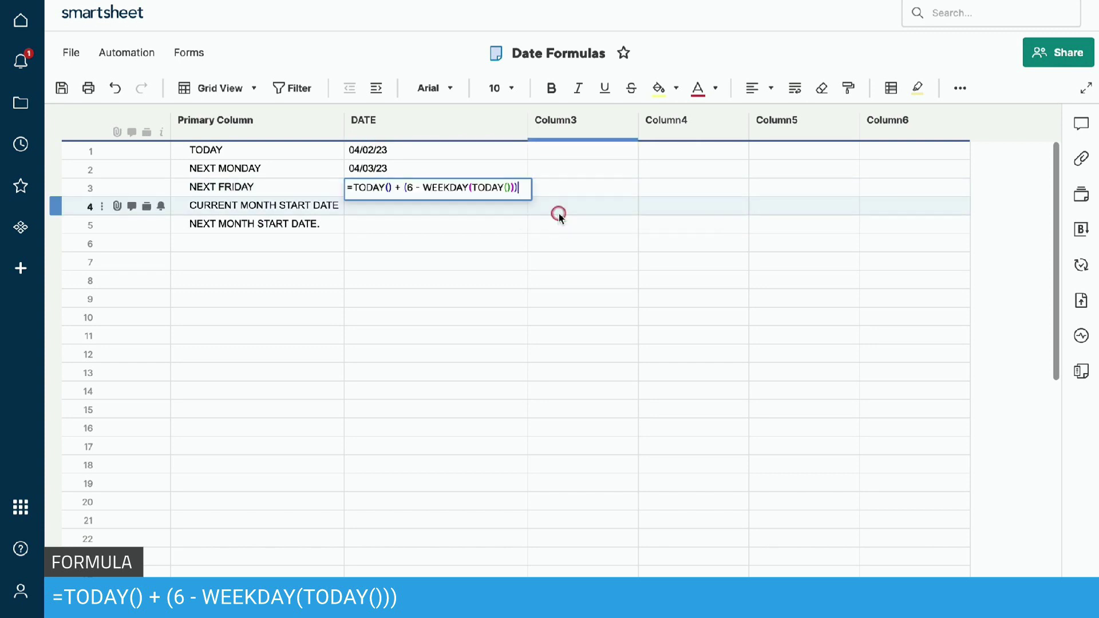
key("Return")
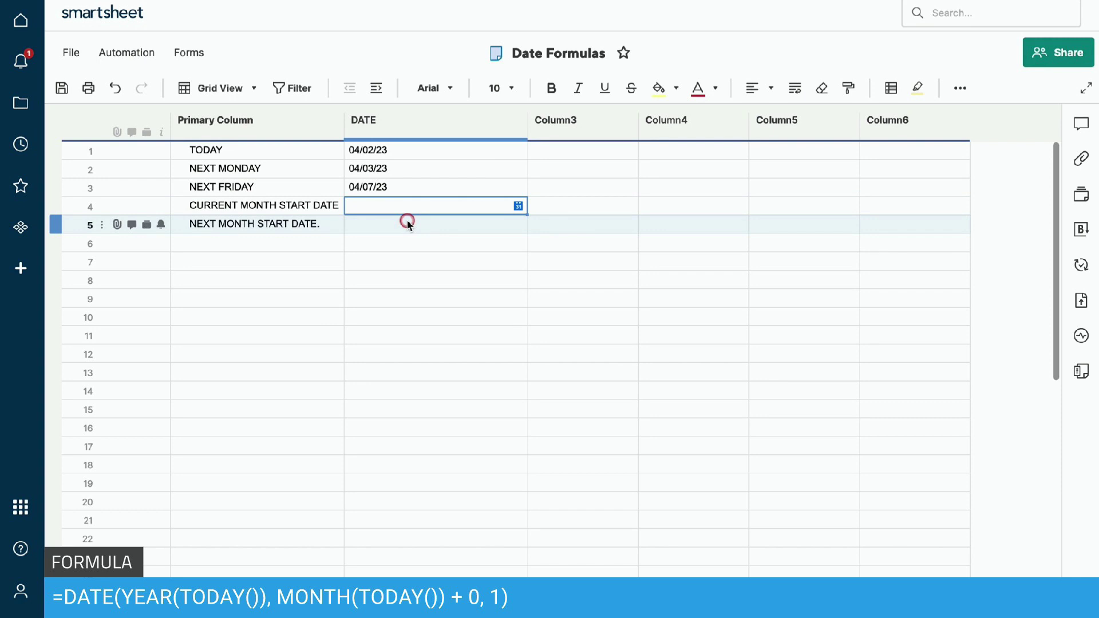
Enter the formula =DATE(YEAR(TODAY()), MONTH(TODAY()) + 0, 1) in the DATE cell of the CURRENT MONTH START DATE row
type("=")
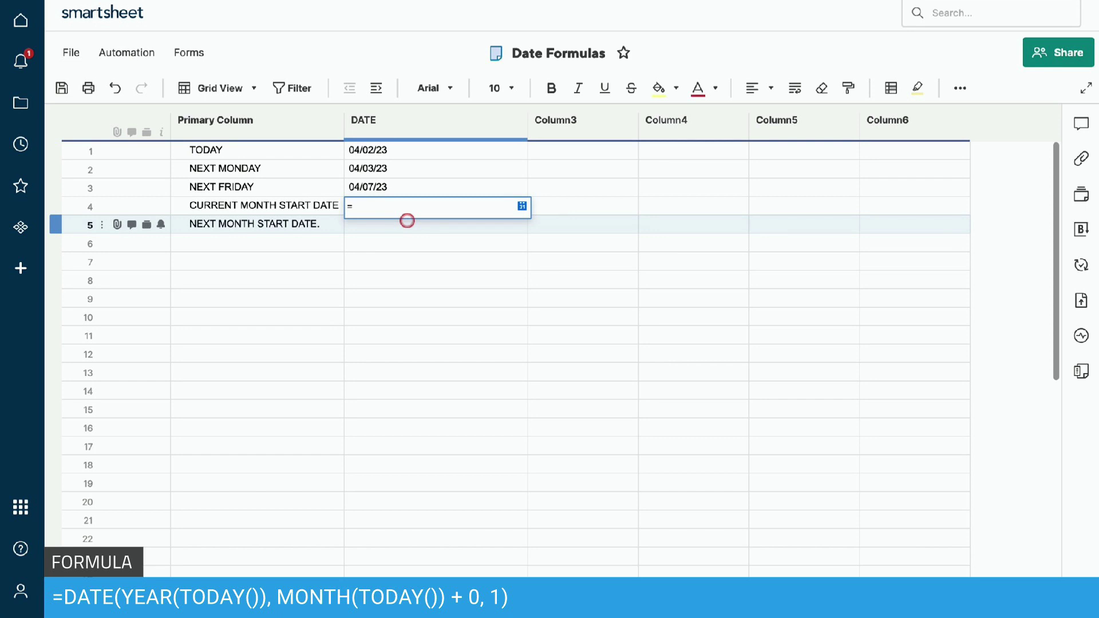
type("DATE")
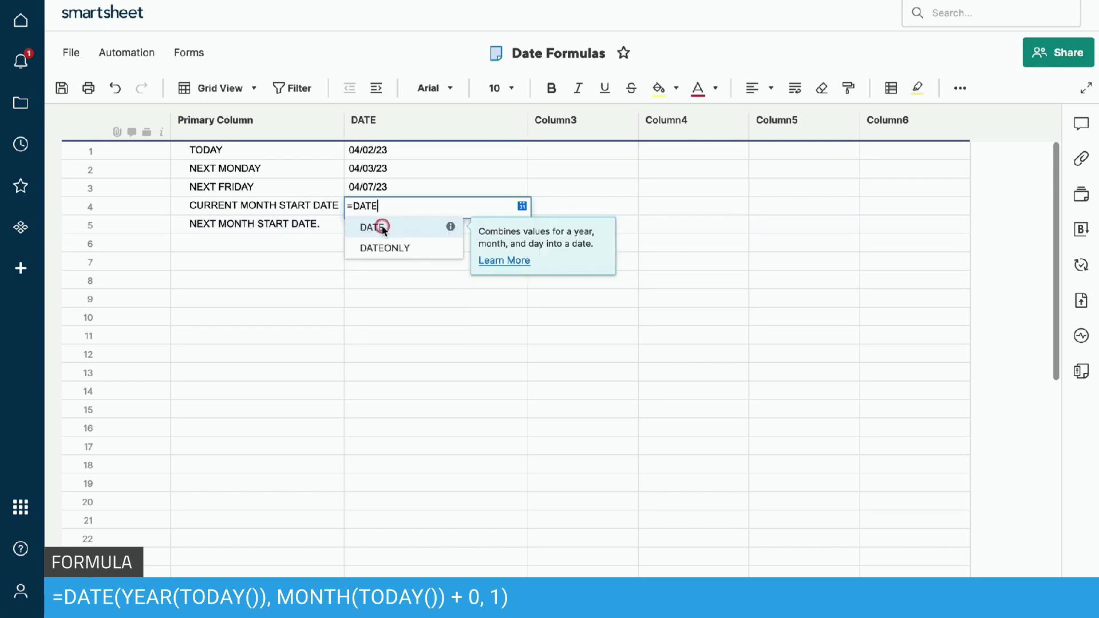
left_click(382, 227)
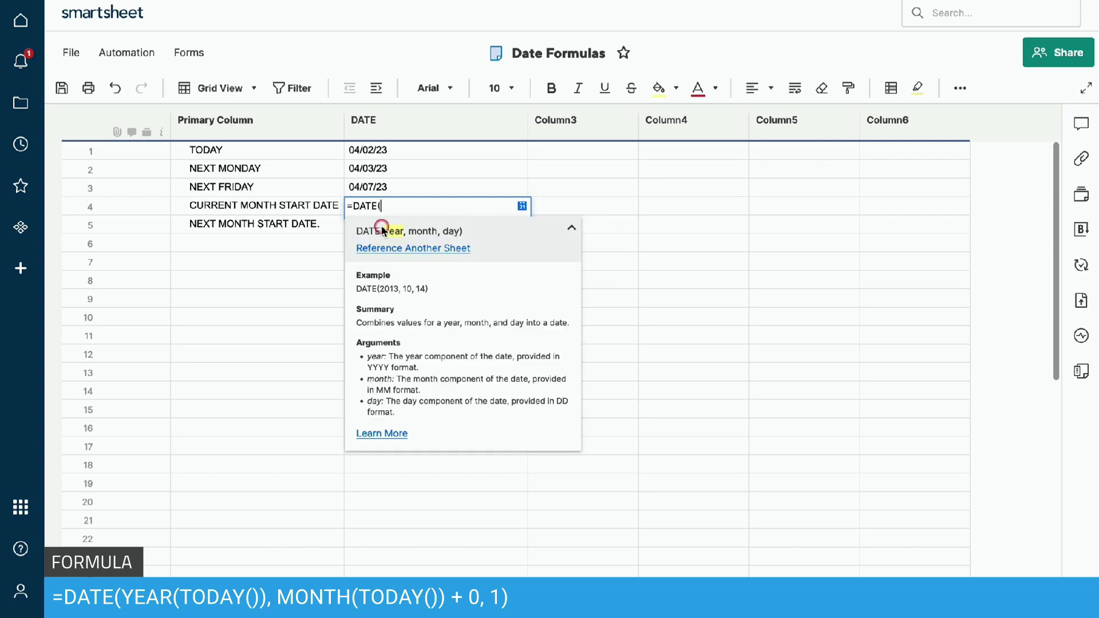
type("YEAR")
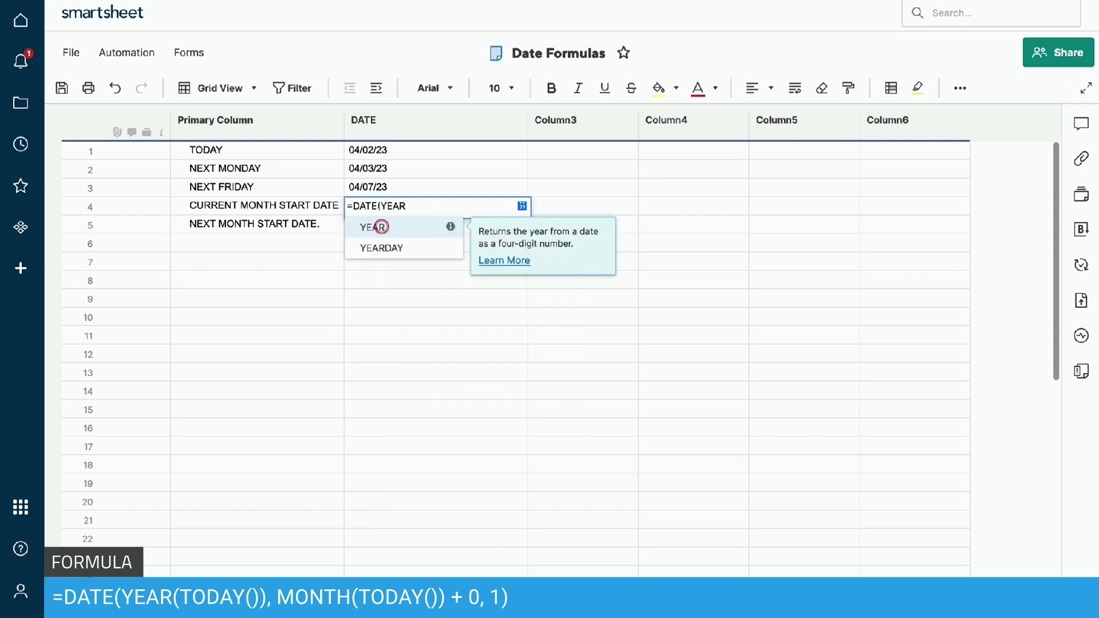
left_click(382, 227)
type("TODAY")
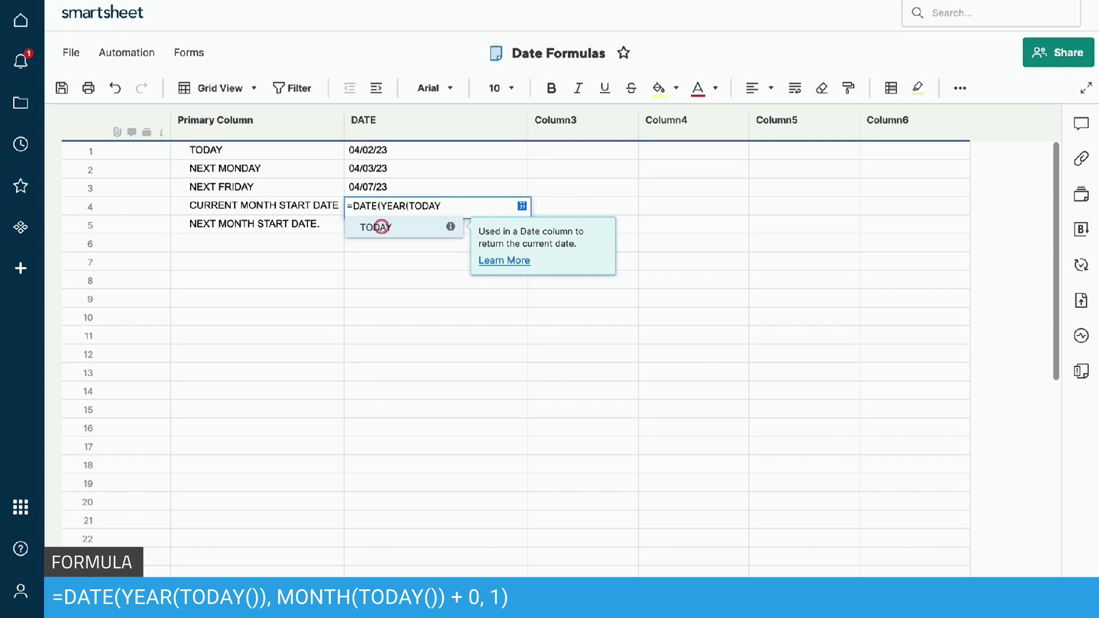
left_click(381, 227)
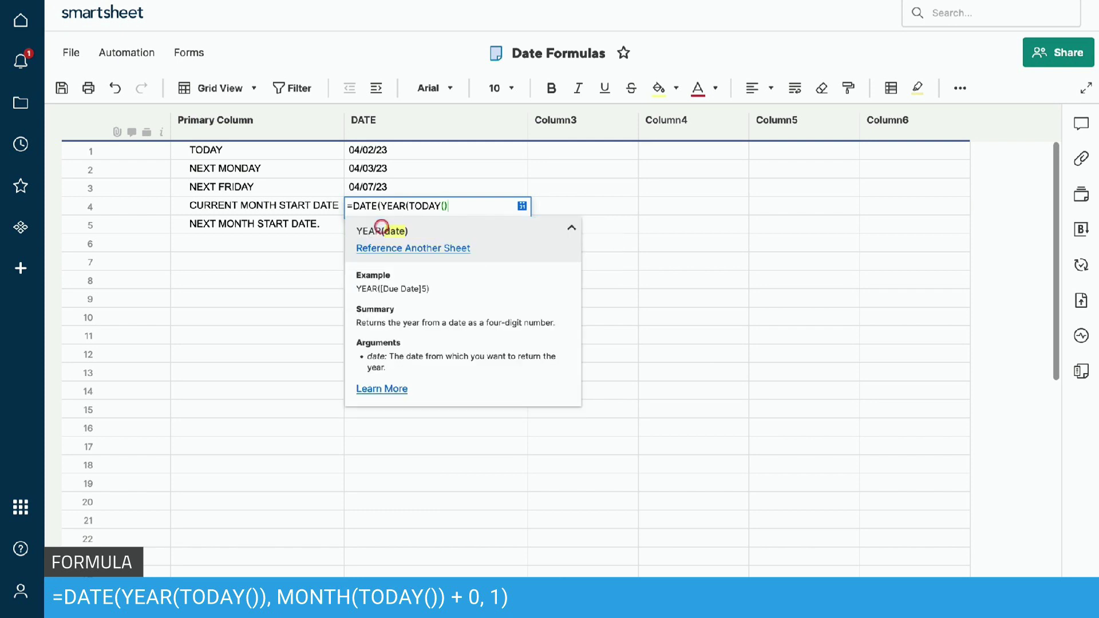
type(")")
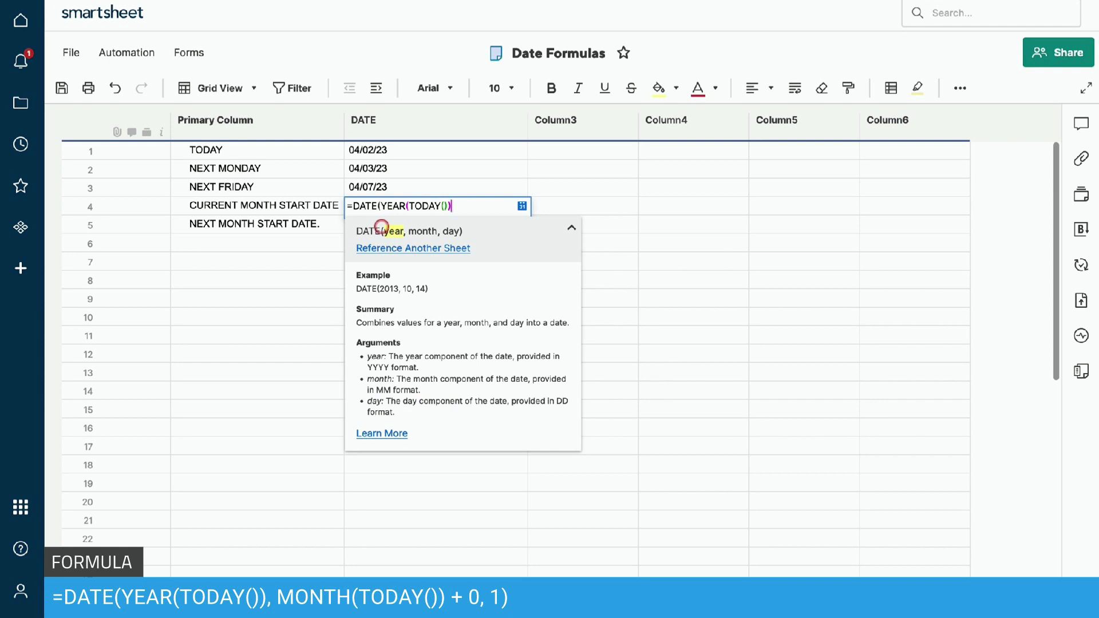
type(", MONTH(")
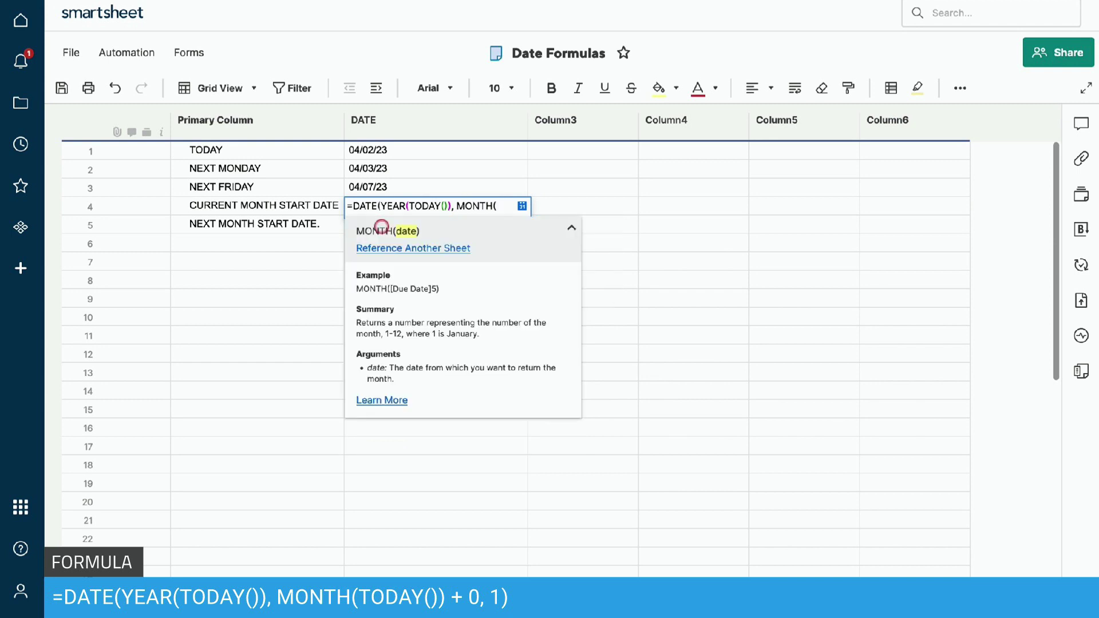
type("TODAY(")
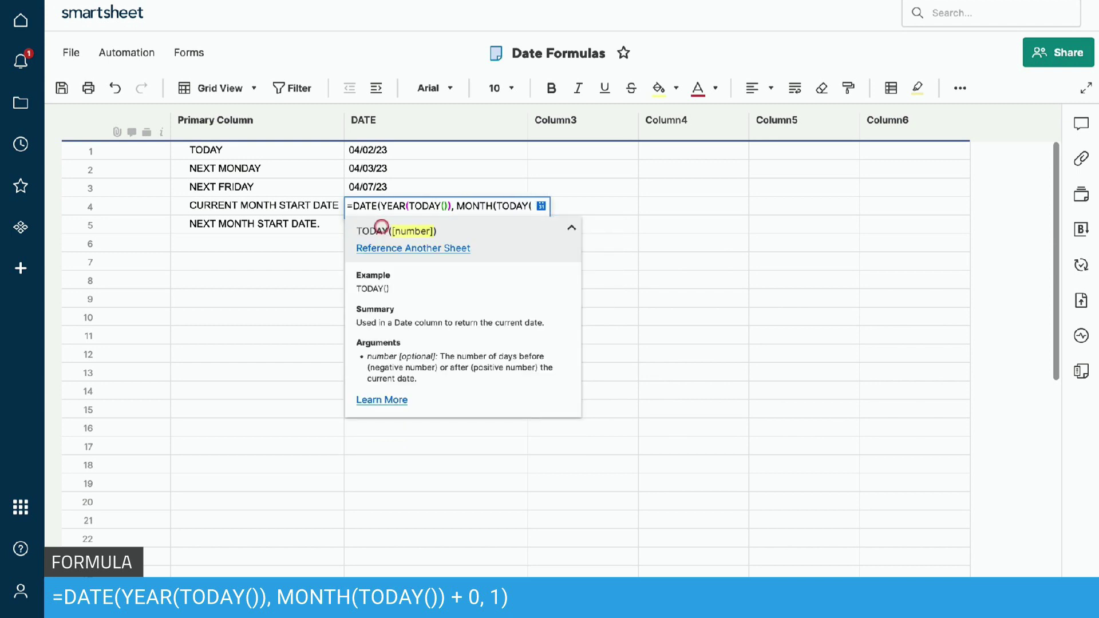
type("))")
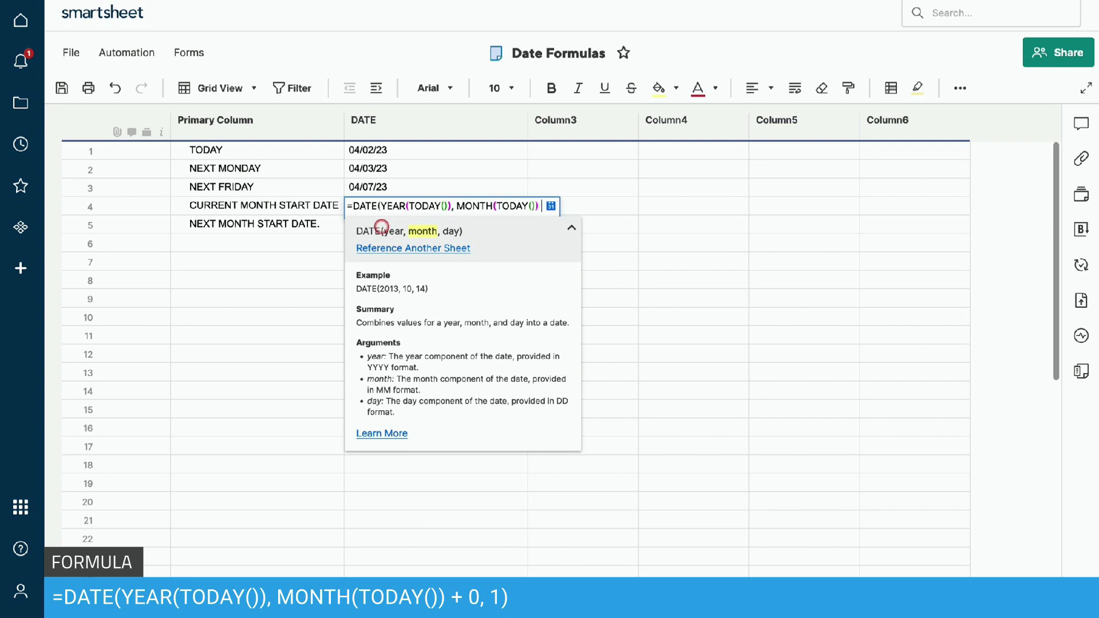
type(" + 0")
type(", 1")
key("Return")
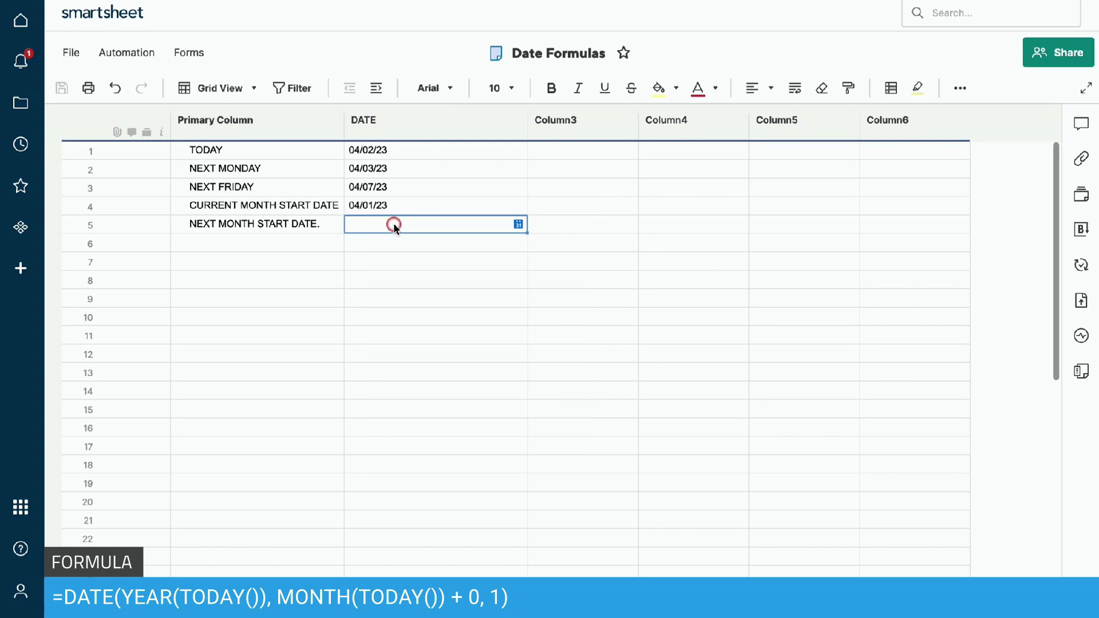
Change the day argument in the CURRENT MONTH START DATE formula to 15
left_click(408, 206)
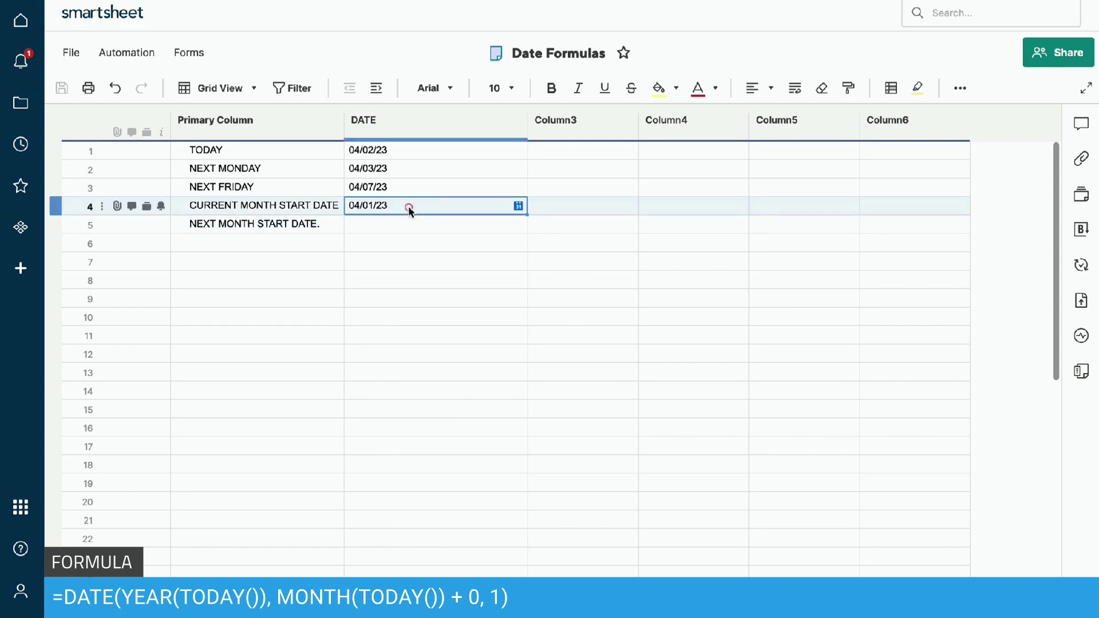
left_click(408, 206)
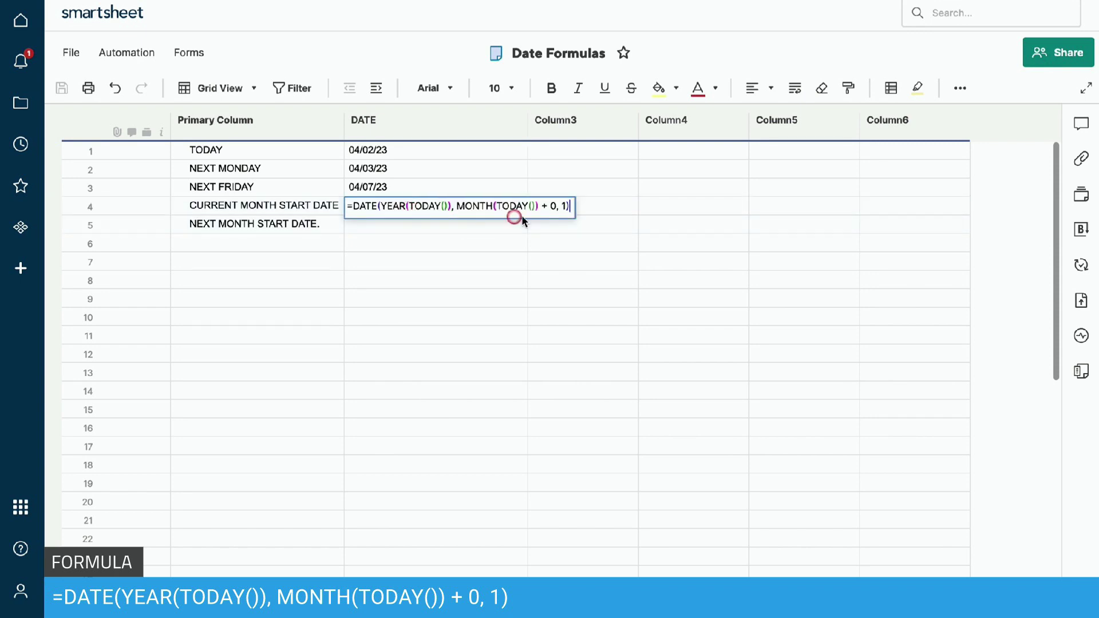
left_click(566, 206)
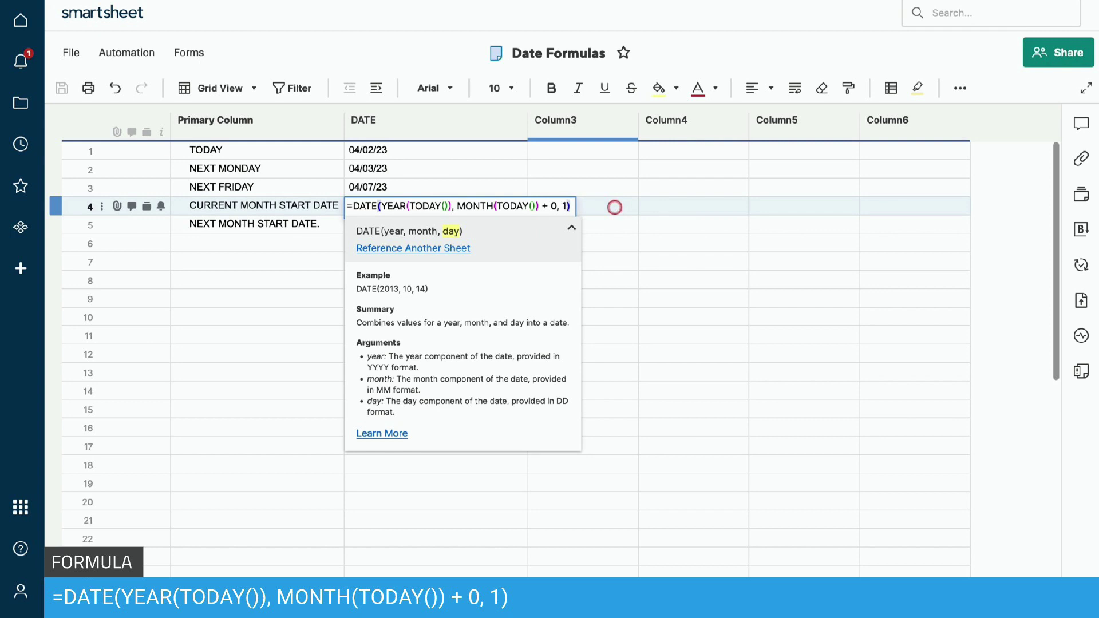
key("Return")
Set the day argument in the CURRENT MONTH START DATE formula back to 1
key("Up")
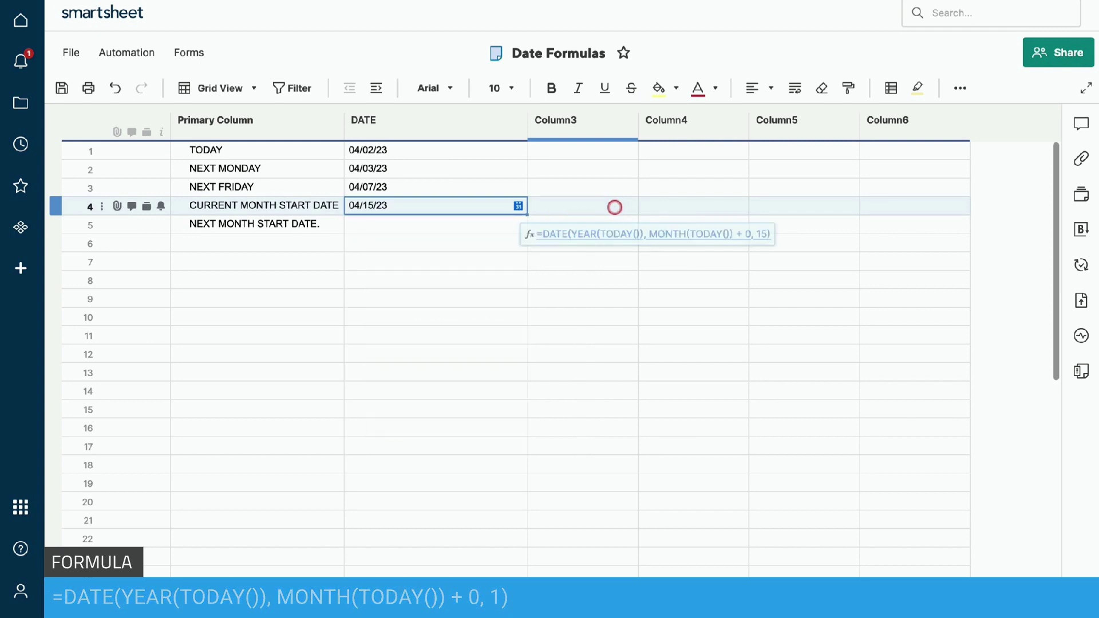
left_click(598, 235)
left_click(569, 207)
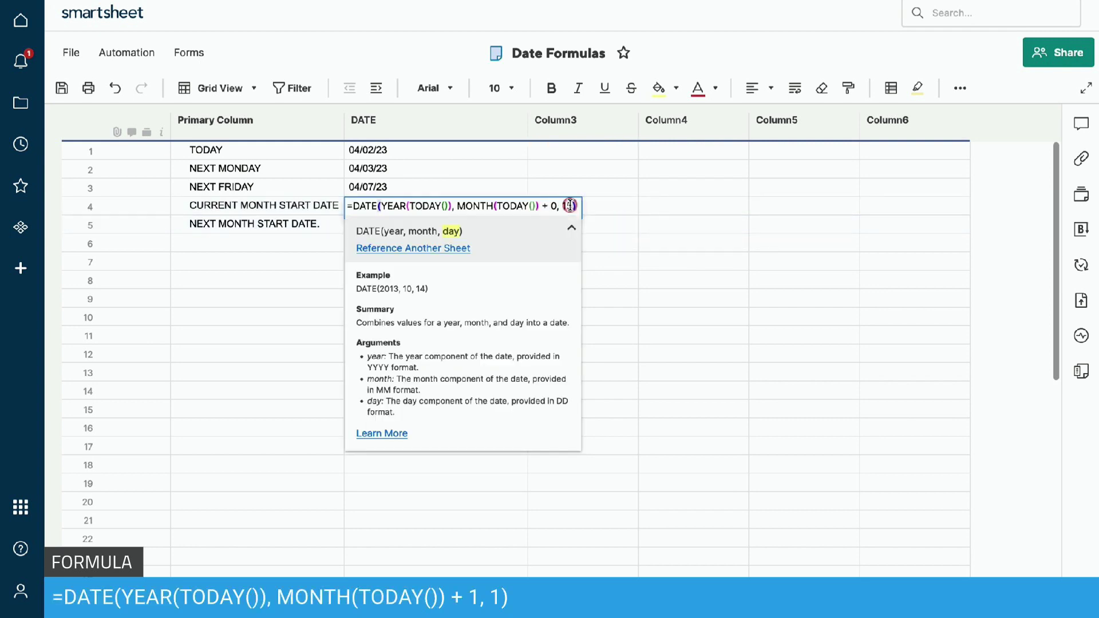
key("BackSpace")
key("Return")
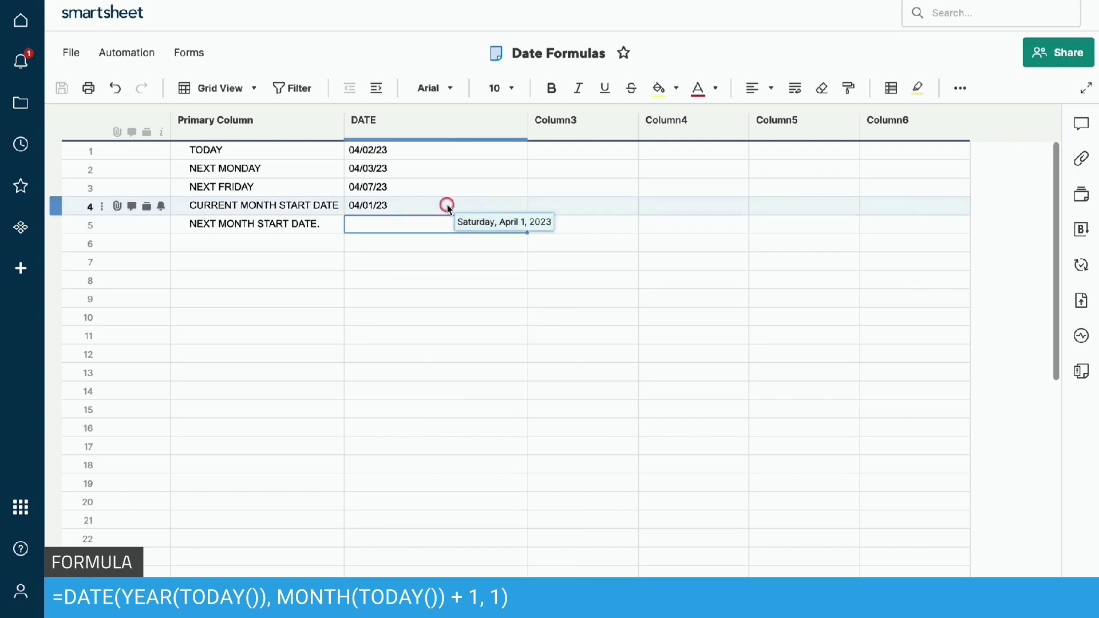
Copy the CURRENT MONTH START DATE row's date formula into the DATE cell of the NEXT MONTH START DATE row
left_click(448, 205)
left_click(573, 232)
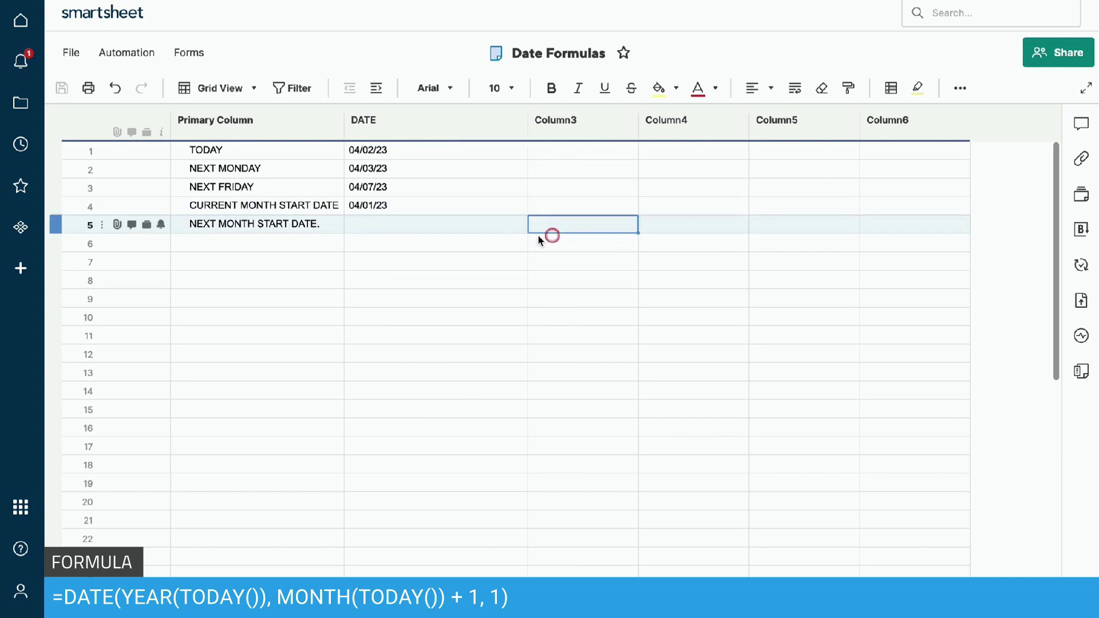
left_click(445, 204)
left_click(585, 233)
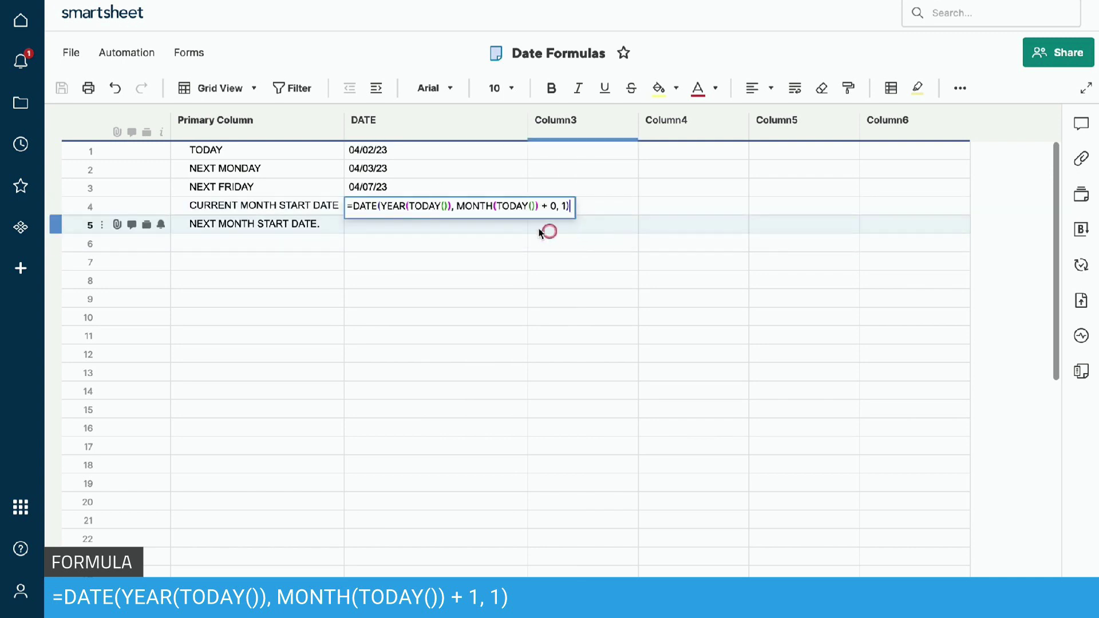
left_click(499, 205)
key("Return")
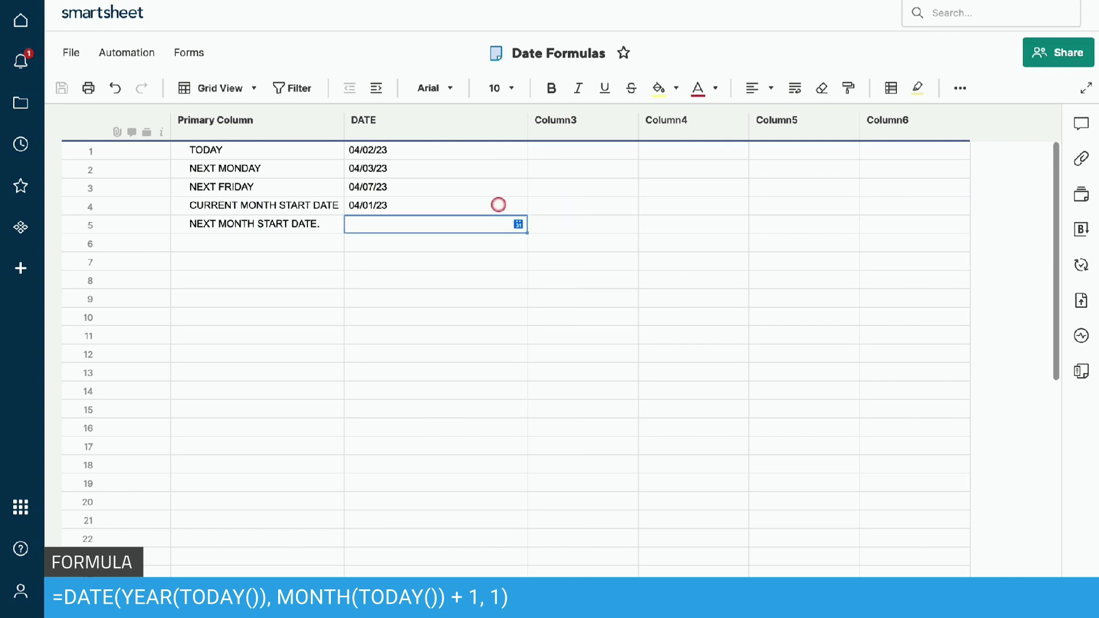
type("=DATE(YEAR(TODAY()), MONTH(TODAY()) + 0, 1)")
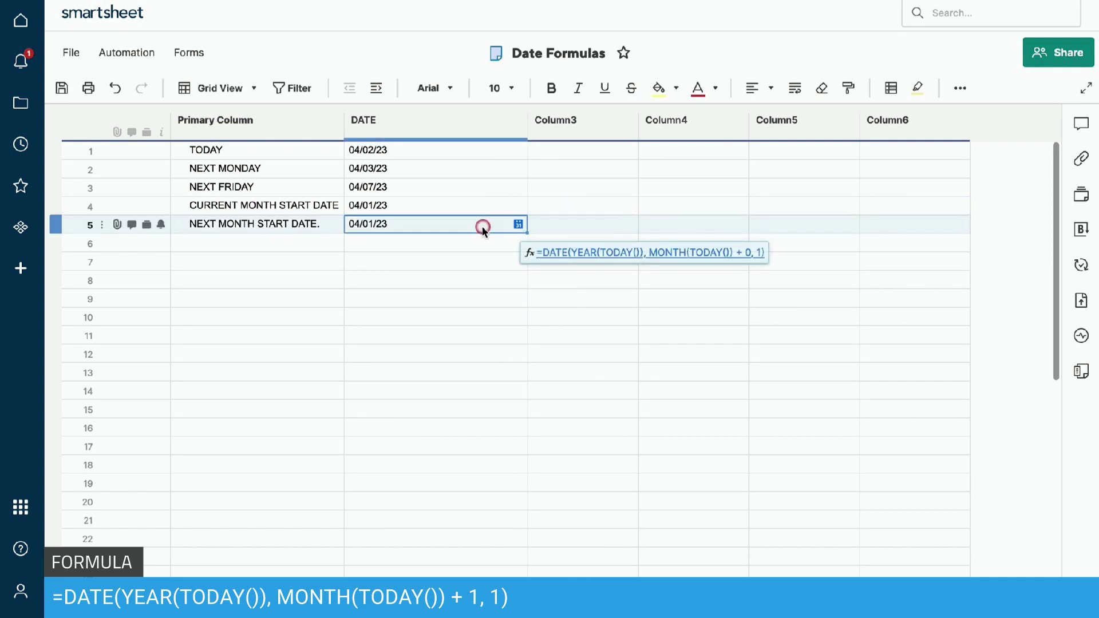
Change the month offset in the NEXT MONTH START DATE formula to 1, giving =DATE(YEAR(TODAY()), MONTH(TODAY()) + 1, 1)
left_click(548, 253)
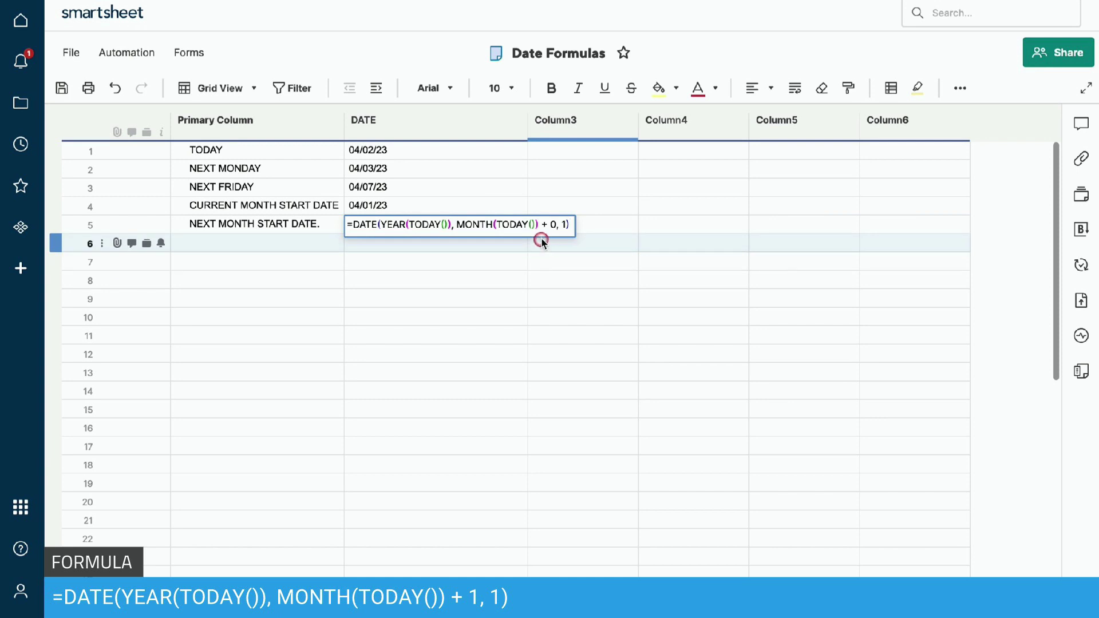
double_click(556, 225)
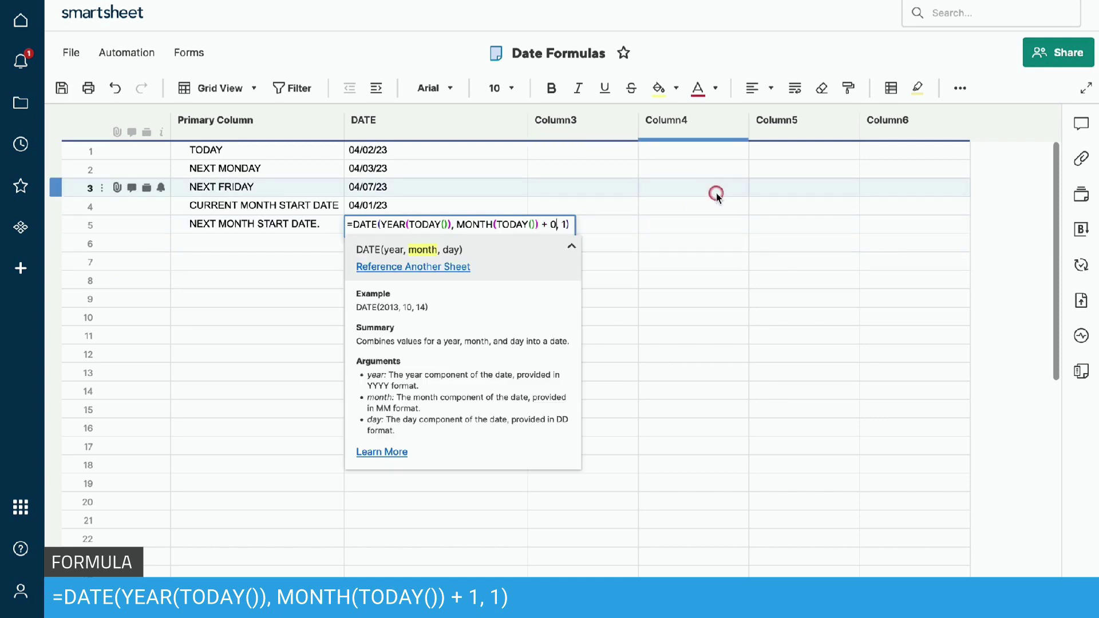
type("1")
key("Return")
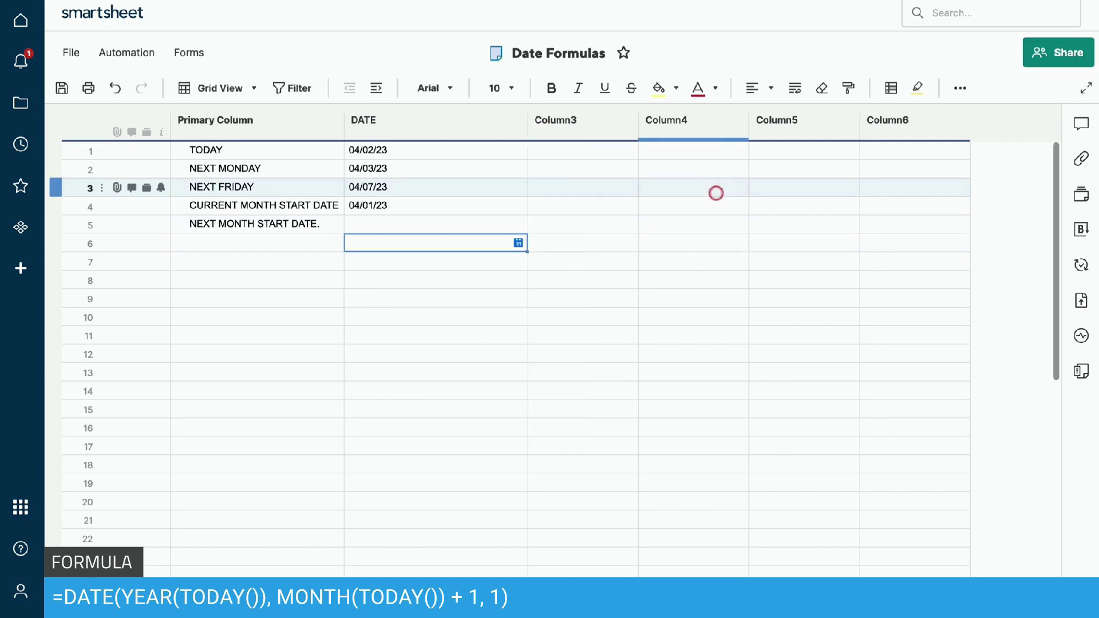